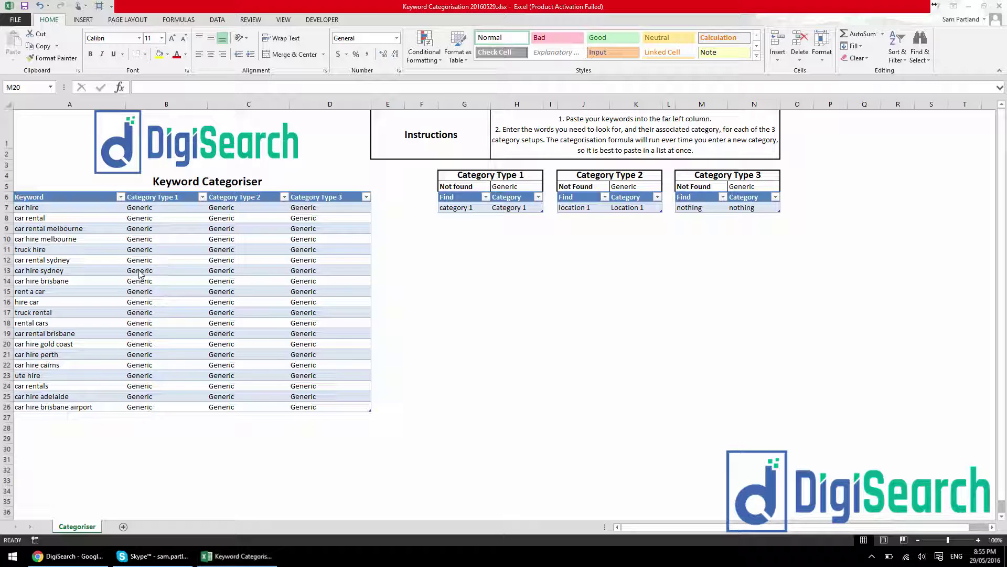
Review the keyword list, the Category Type 1 formula for the first keyword, and the find and category pair in the Category Type 1 table.
left_click_drag(60, 211, 69, 408)
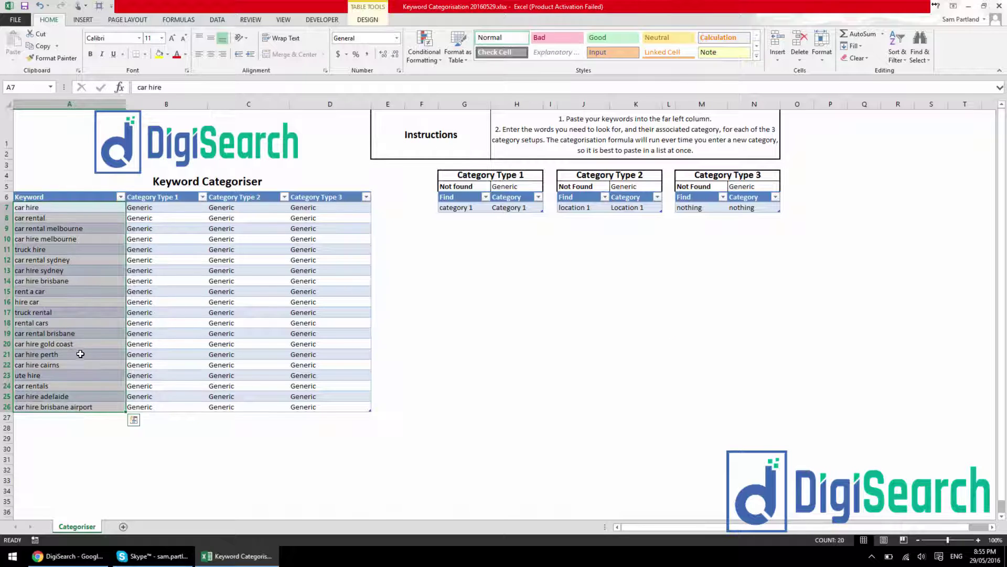
left_click(87, 239)
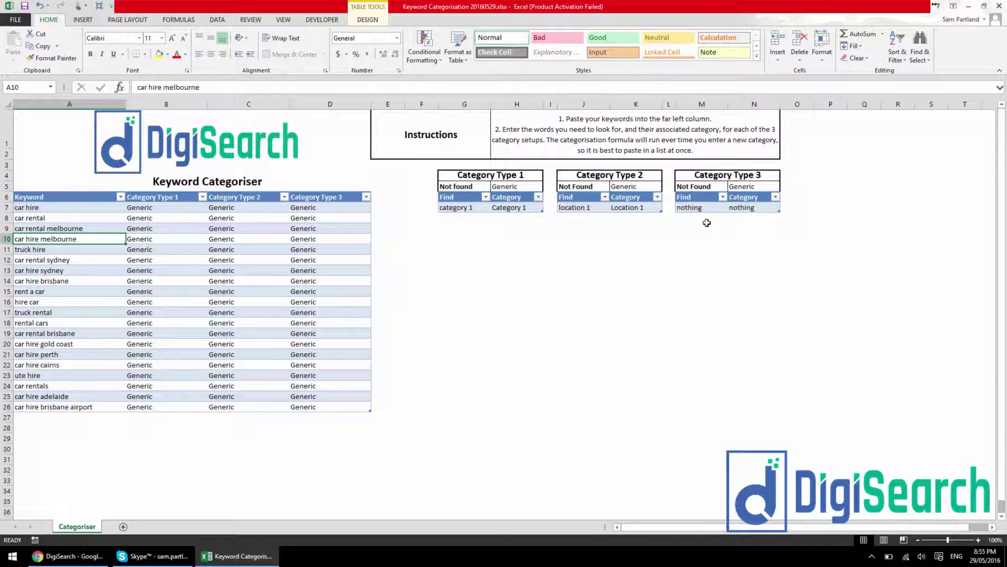
left_click(95, 208)
left_click(150, 209)
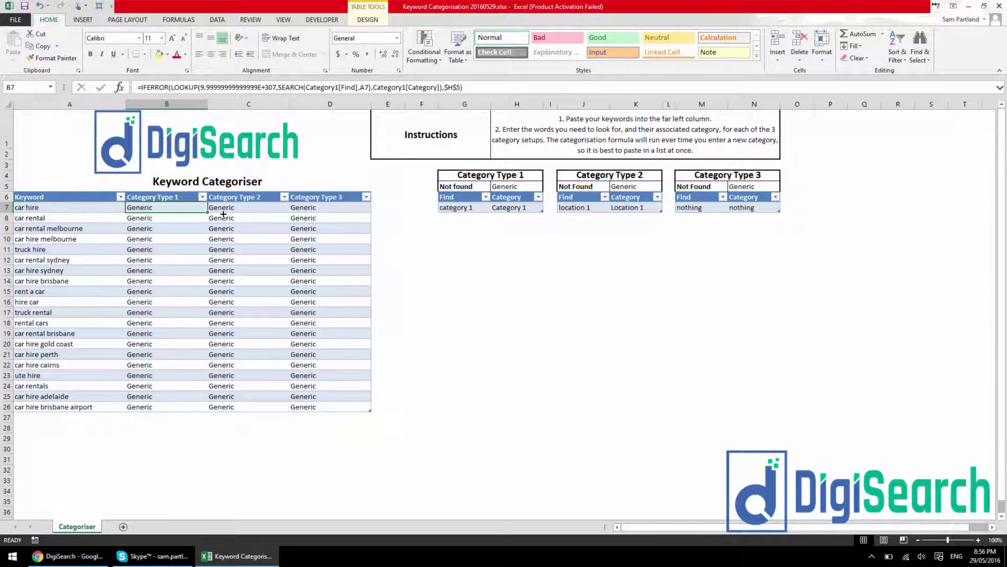
left_click(467, 209)
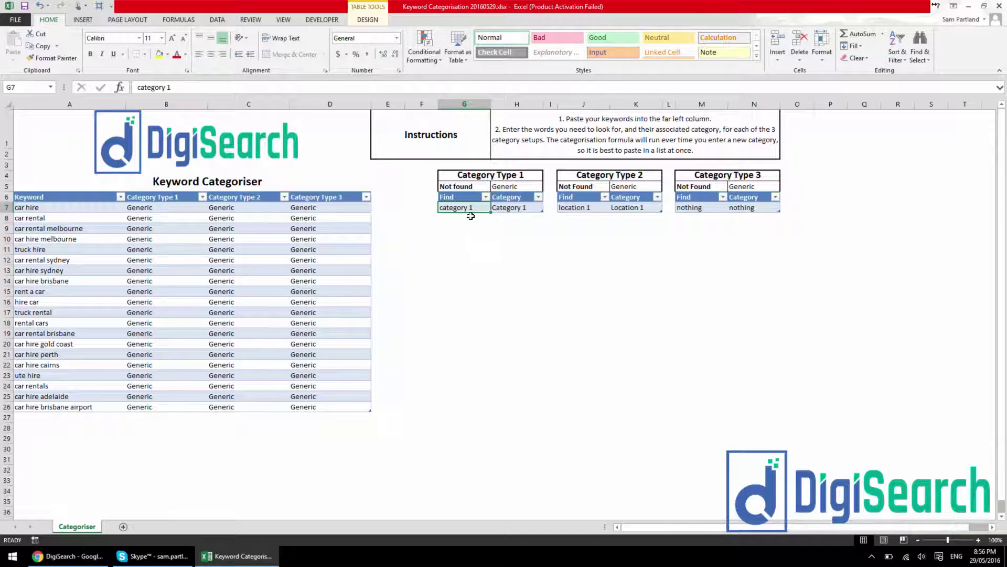
left_click(524, 208)
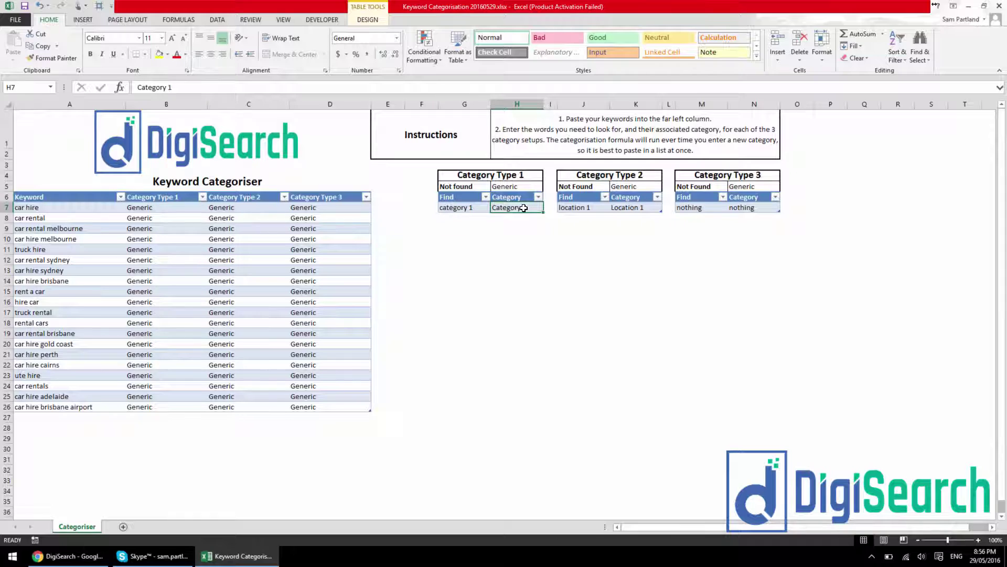
left_click(462, 208)
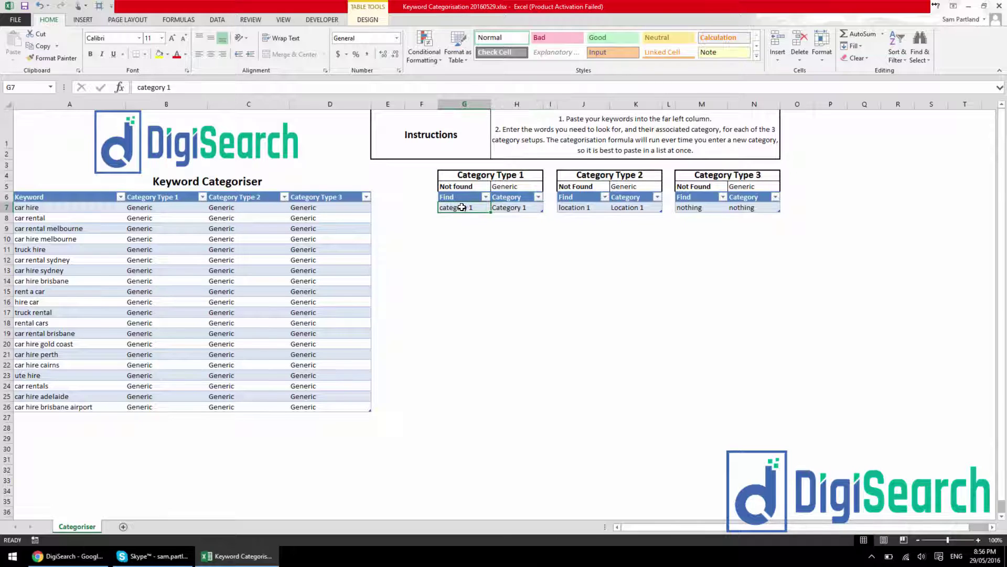
Set the Not found value of Category Type 1 to Other Text.
left_click(508, 186)
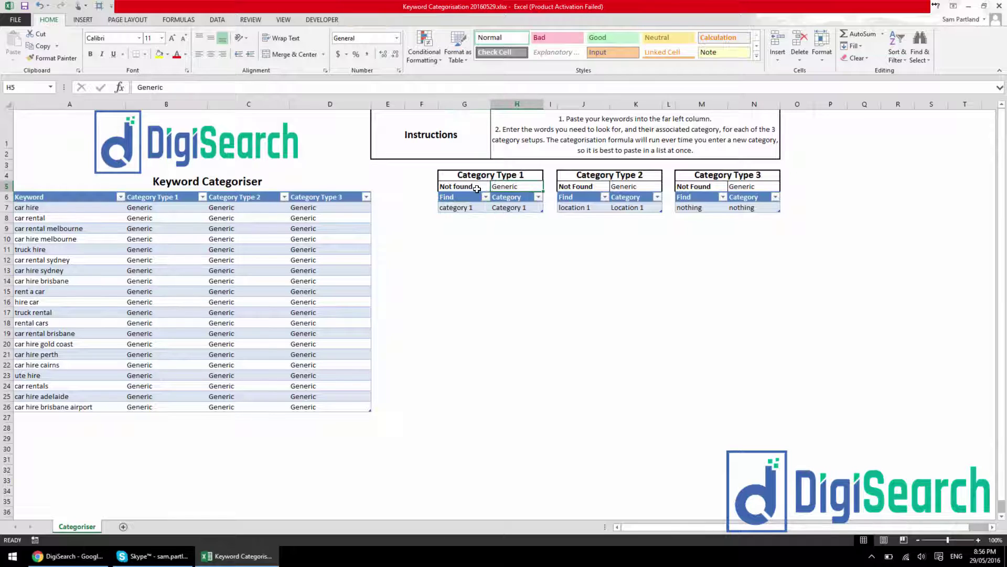
double_click(522, 186)
left_click_drag(522, 186, 471, 183)
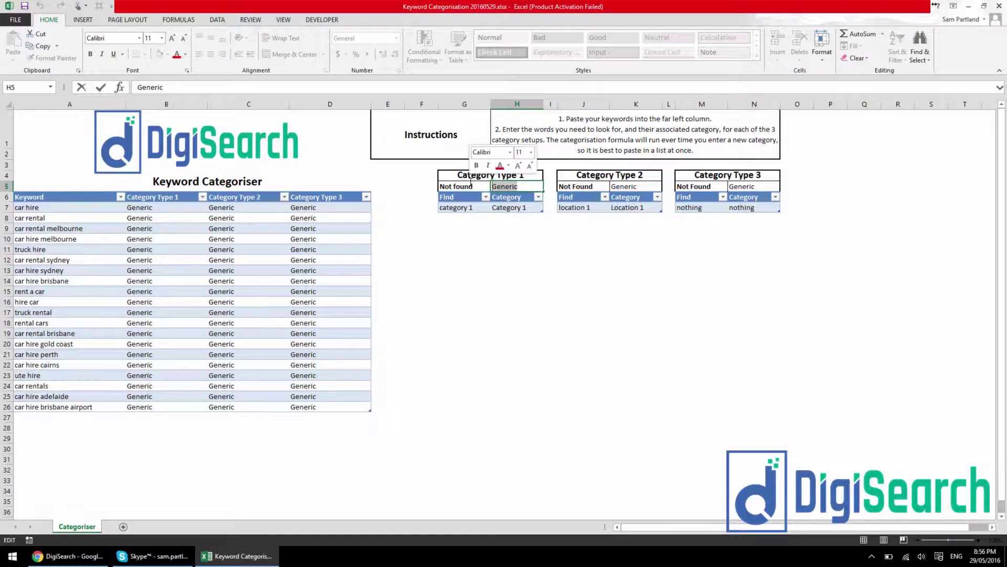
type("Other Text")
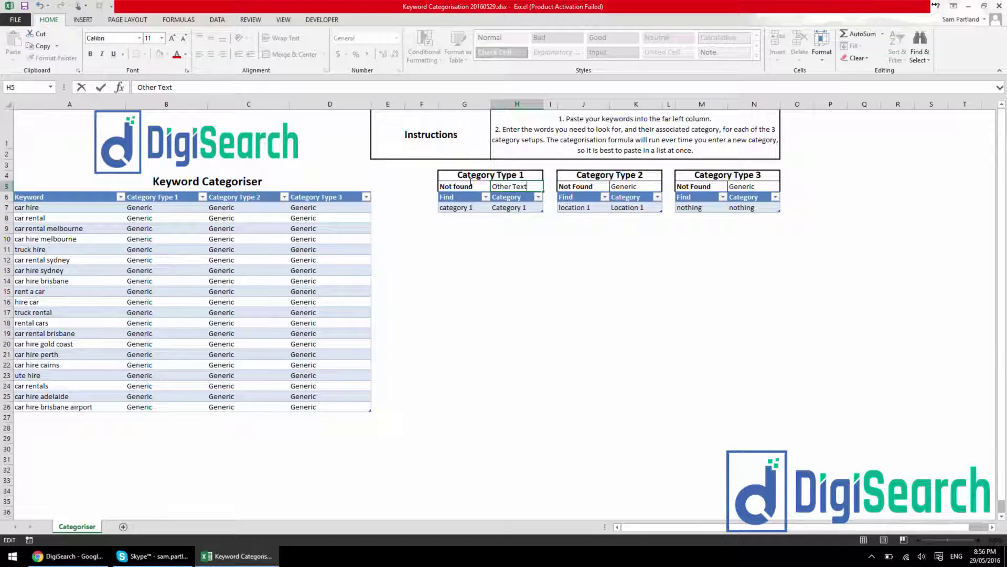
key("Return")
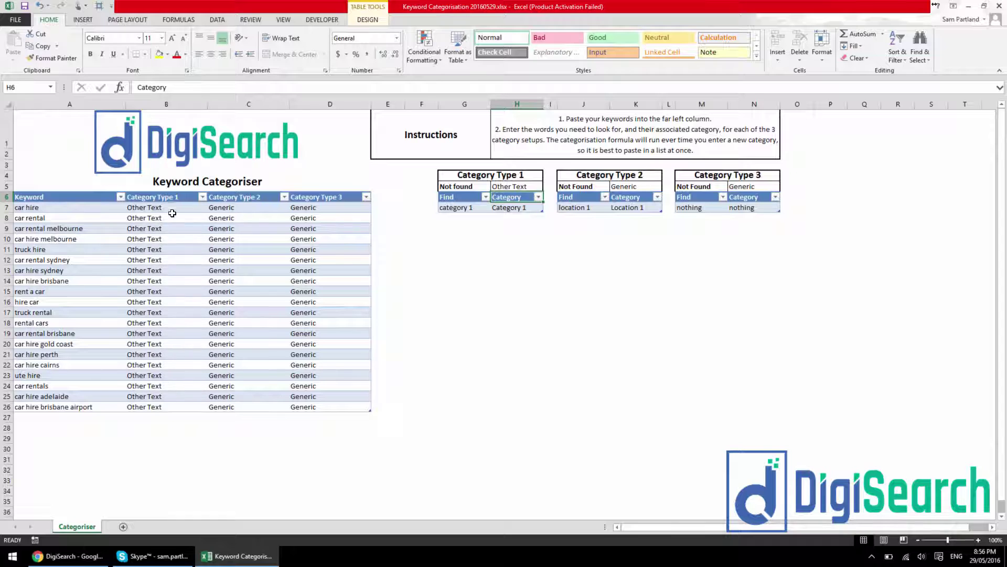
Change the Not found value of Category Type 1 back to Generic.
left_click(525, 187)
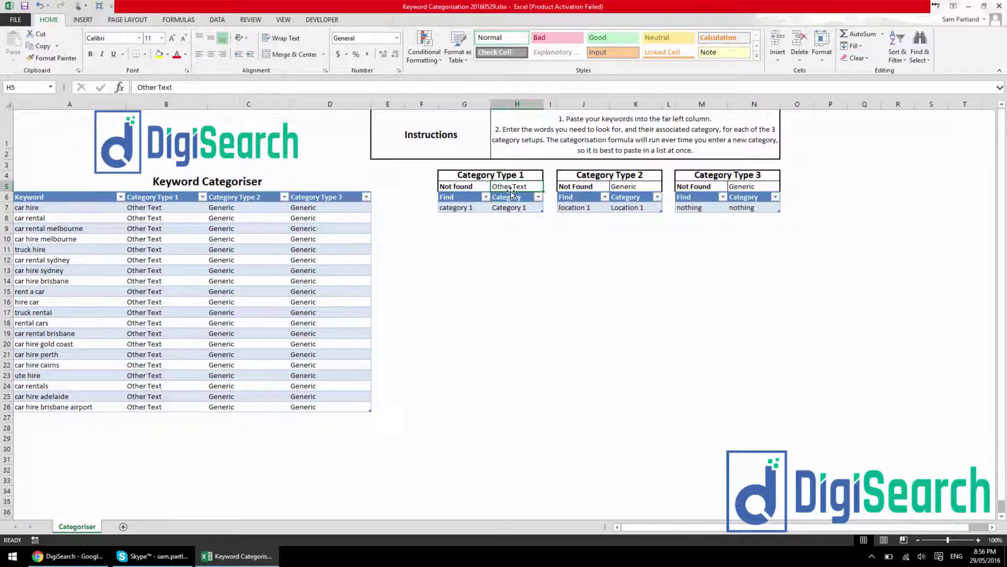
type("G")
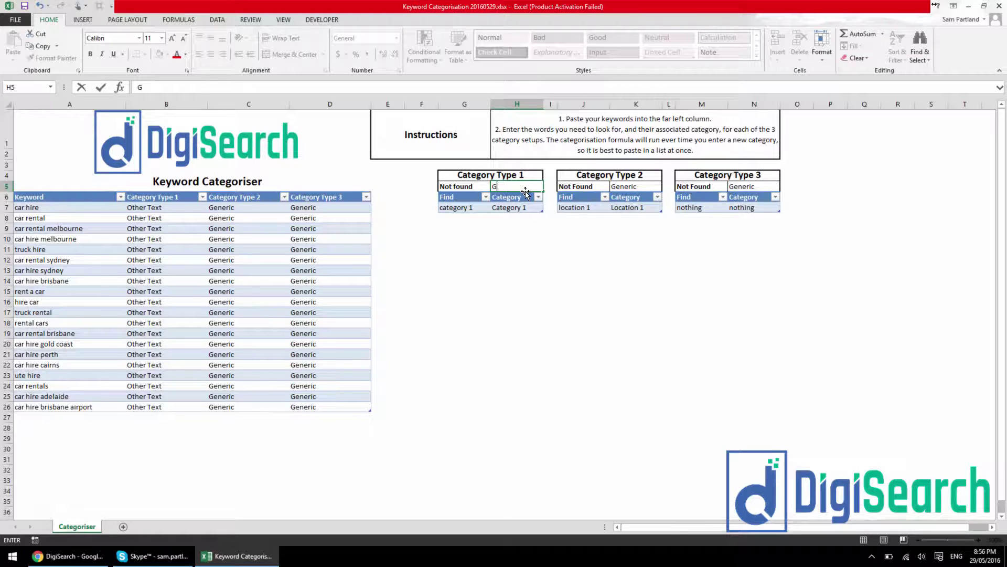
type("eneric")
key("Return")
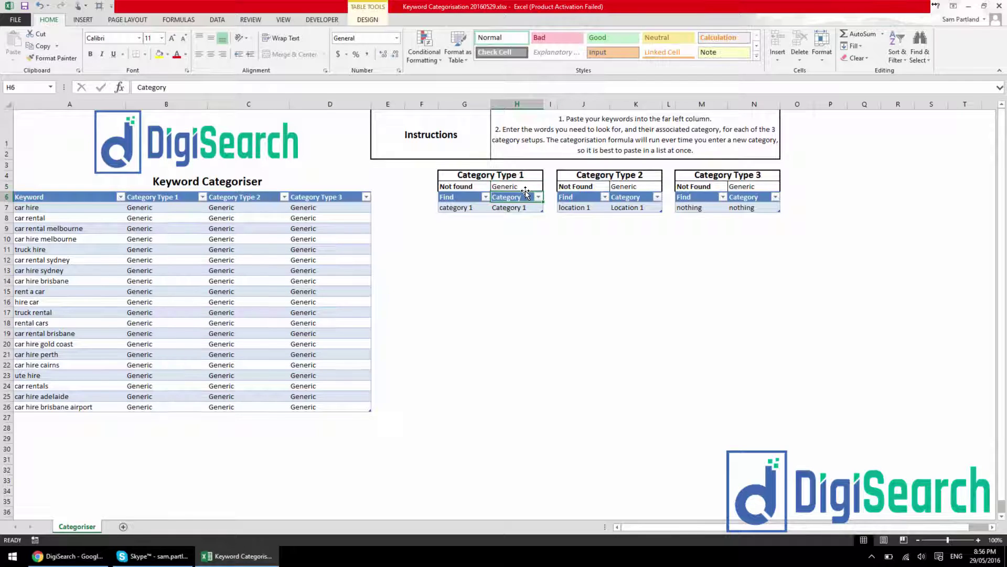
Inspect the Category Type 2 and 3 setup tables and the Category Type 2 formula for the keyword car rental melbourne.
left_click(525, 206)
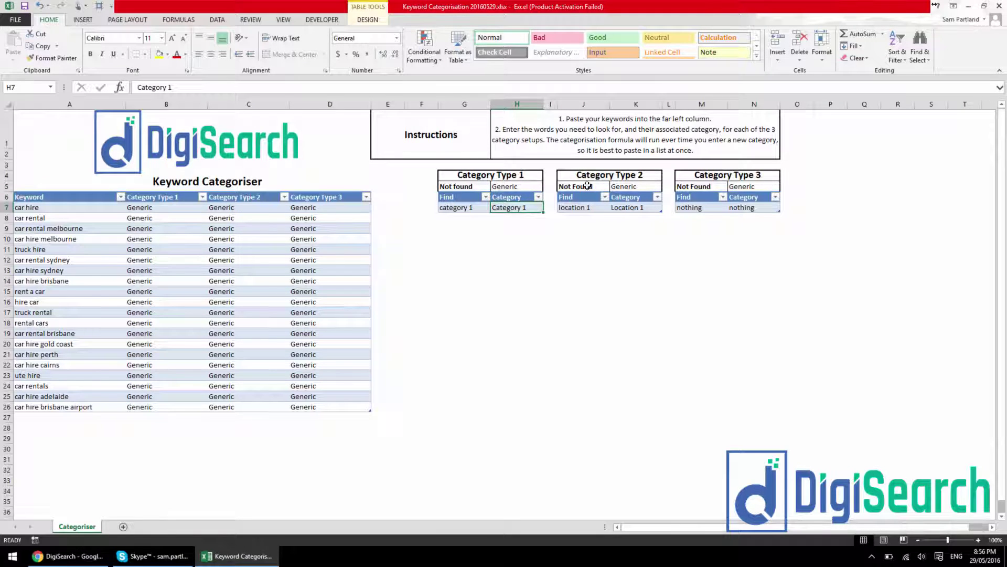
left_click(605, 196)
left_click(740, 188)
left_click(748, 187)
left_click(759, 236)
left_click(212, 228)
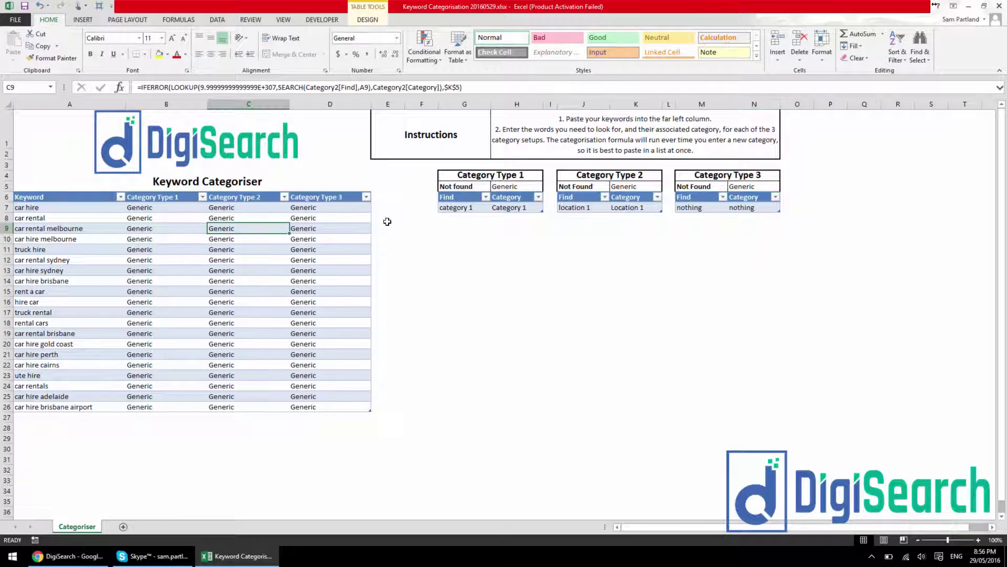
Replace the placeholder row in the Category Type 1 setup table with find word car and category Car.
left_click(461, 209)
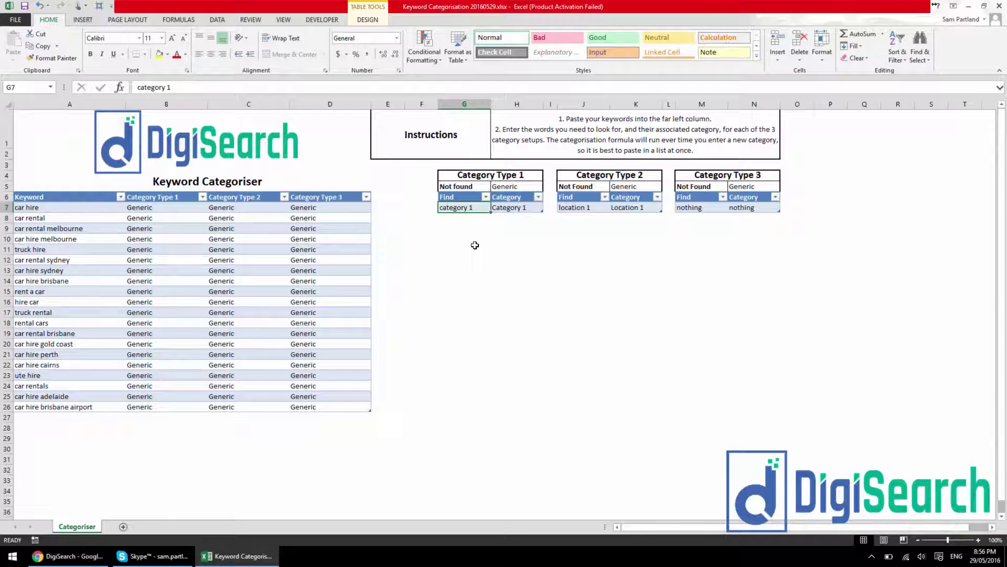
type("car")
key("Tab")
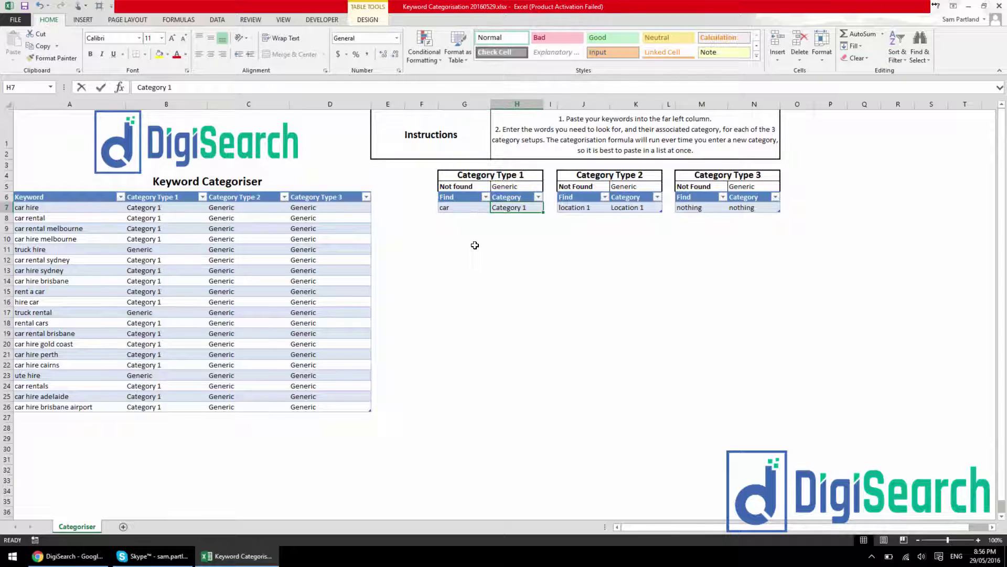
type("Car")
key("Return")
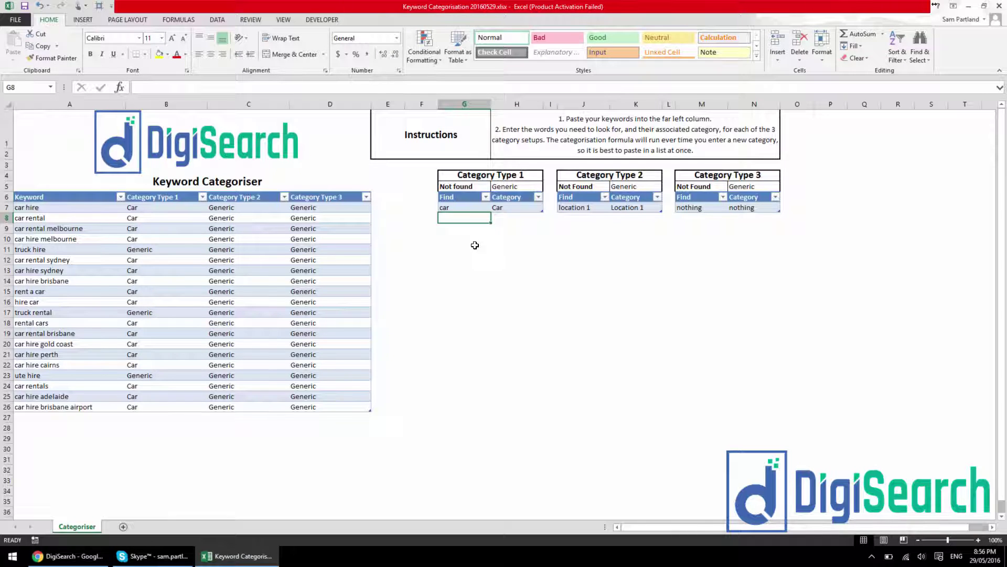
Add two rows to the Category Type 1 setup table: truck with category Truck, and ute with category Ute.
type("truck")
key("Tab")
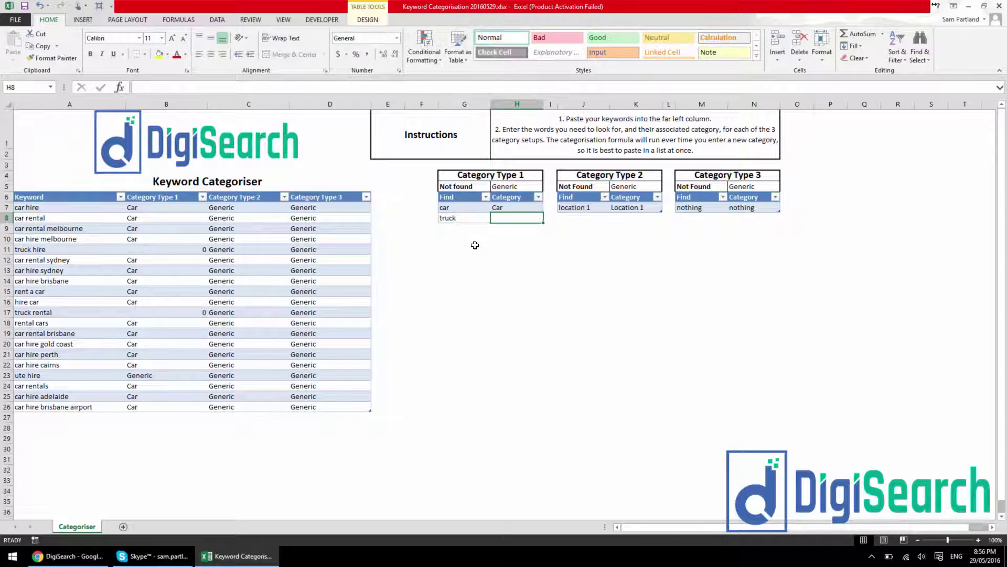
type("Truck")
key("Return")
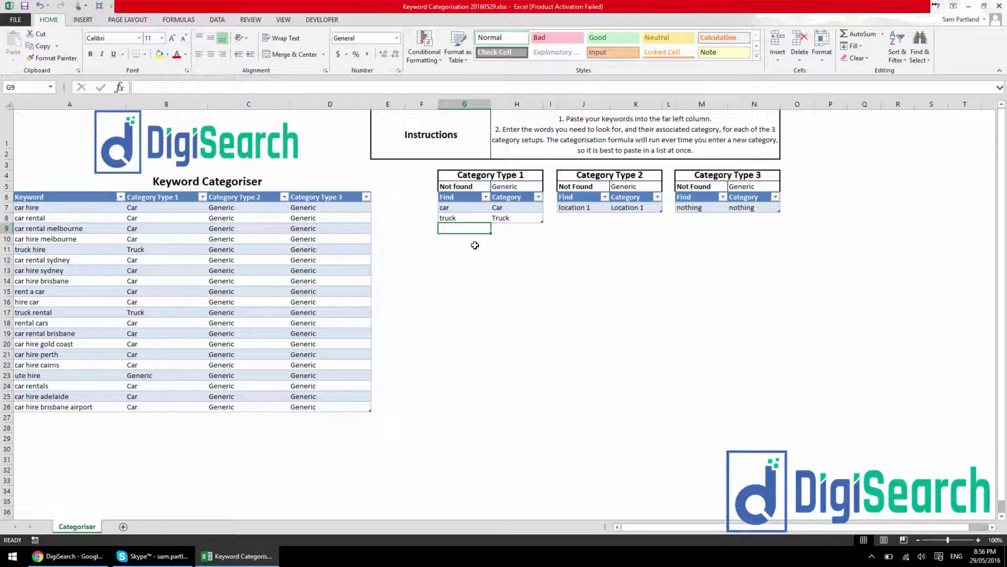
type("ute")
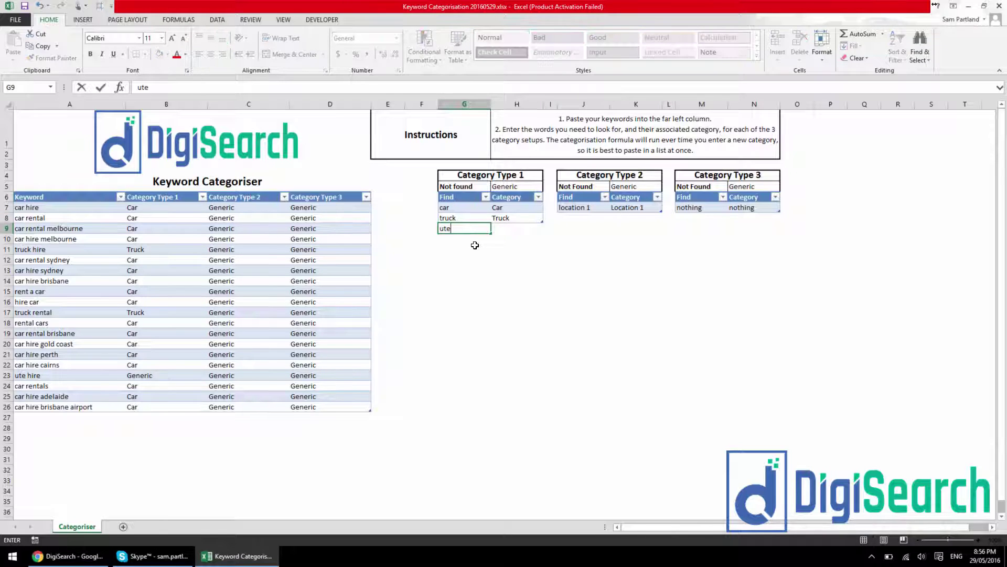
key("Tab")
type("Ute")
key("Return")
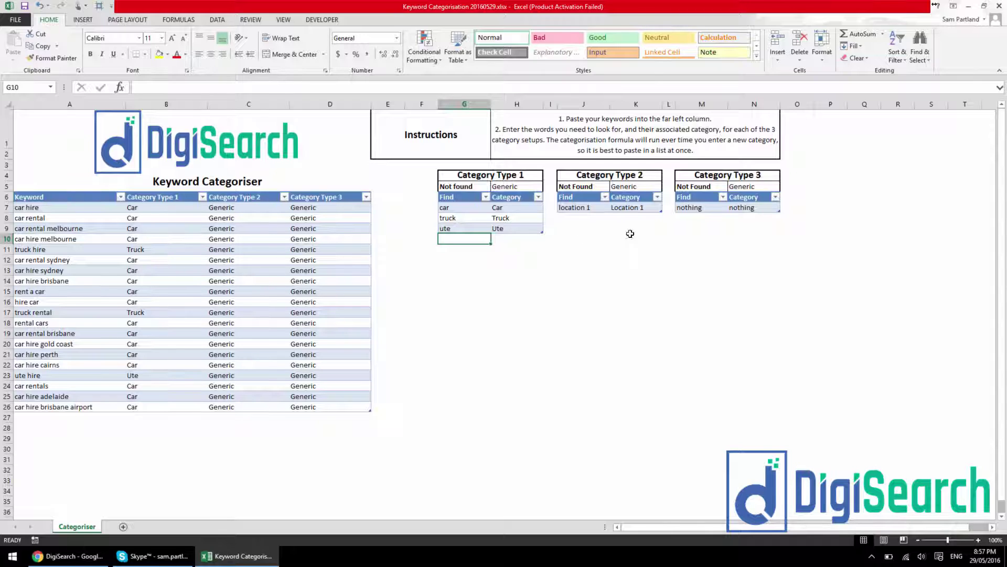
In the Category Type 2 setup table, replace the placeholder with hire categorised as Hire and add rental categorised as Rental.
left_click(588, 208)
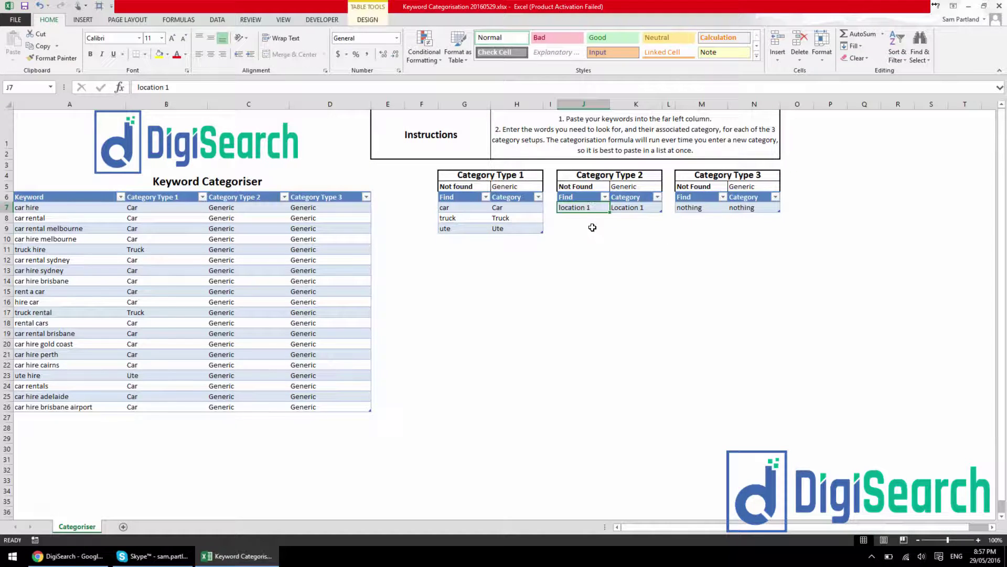
type("hire")
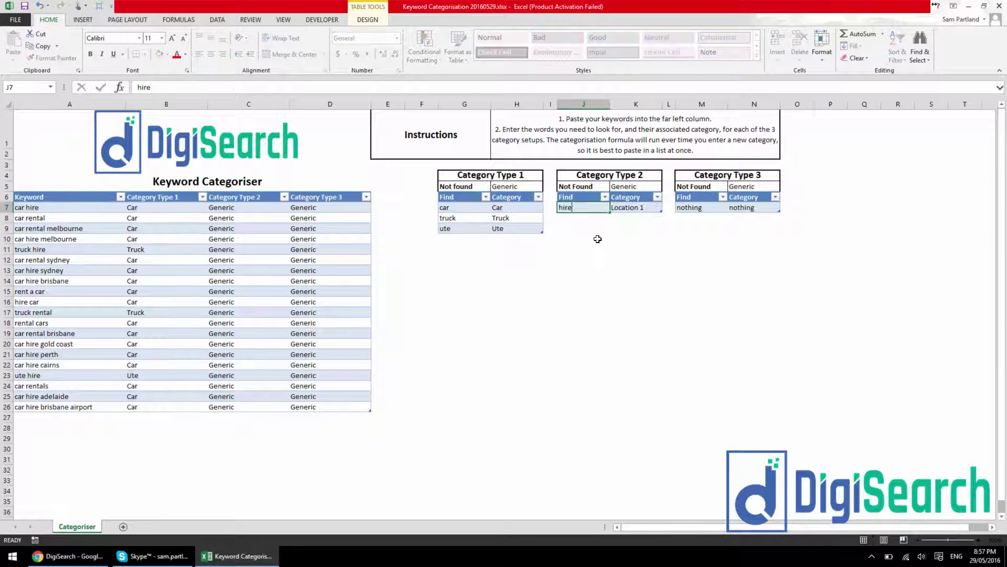
key("Tab")
type("Hrre")
key("Return")
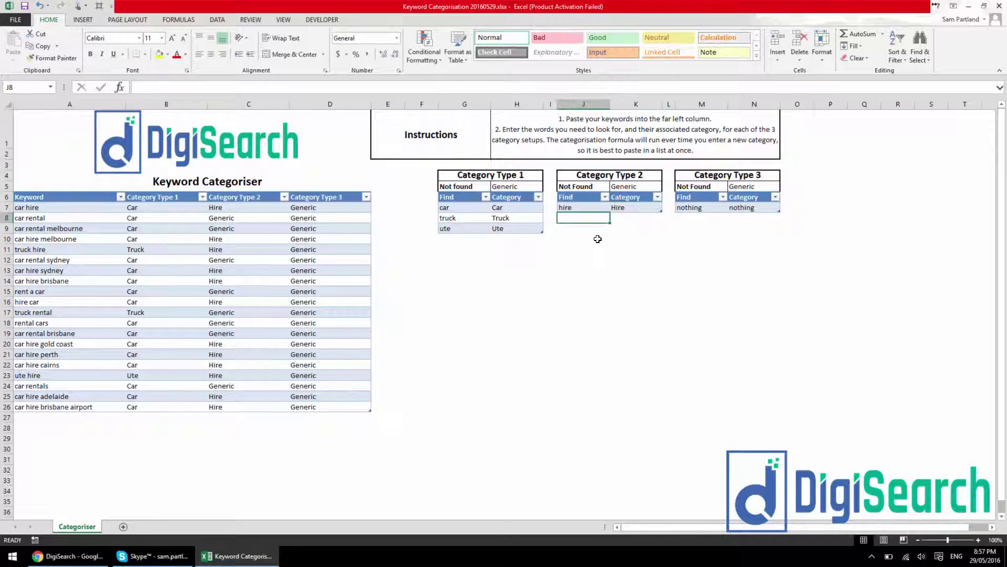
type("rental")
key("Tab")
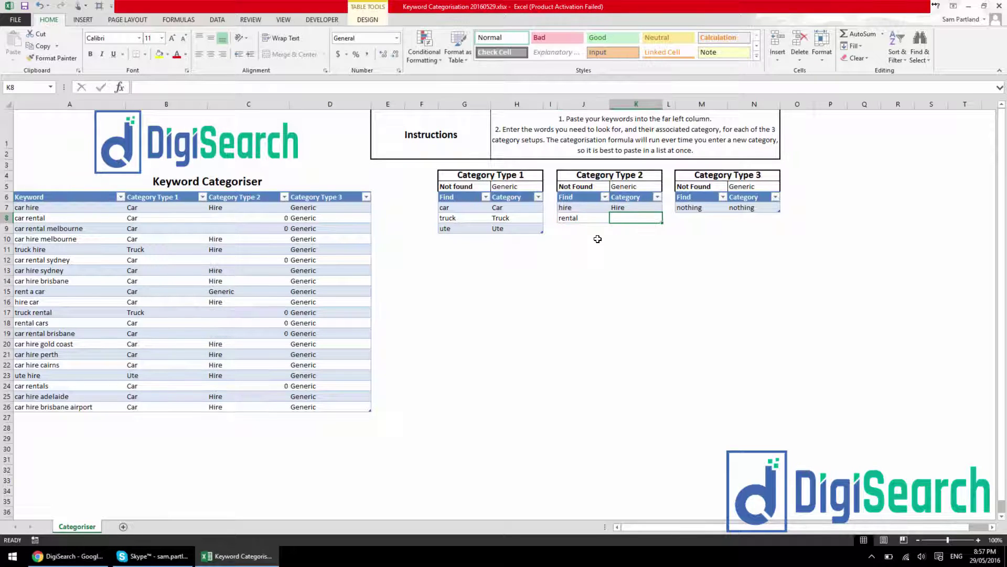
type("Rental")
key("Return")
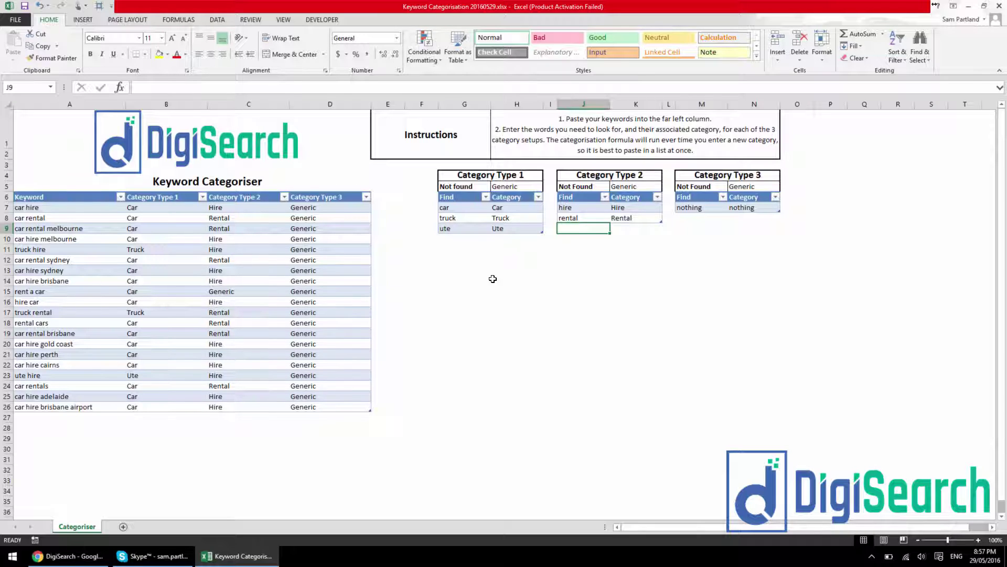
Add a third row to the Category Type 2 setup table with find word rent and category Rental.
type("re")
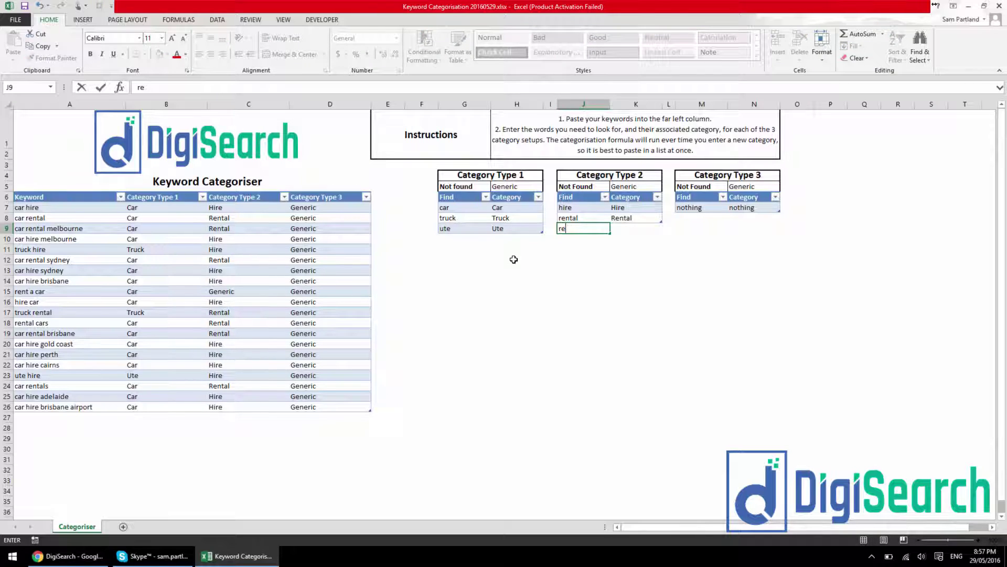
type("tntal")
key("Return")
left_click(589, 228)
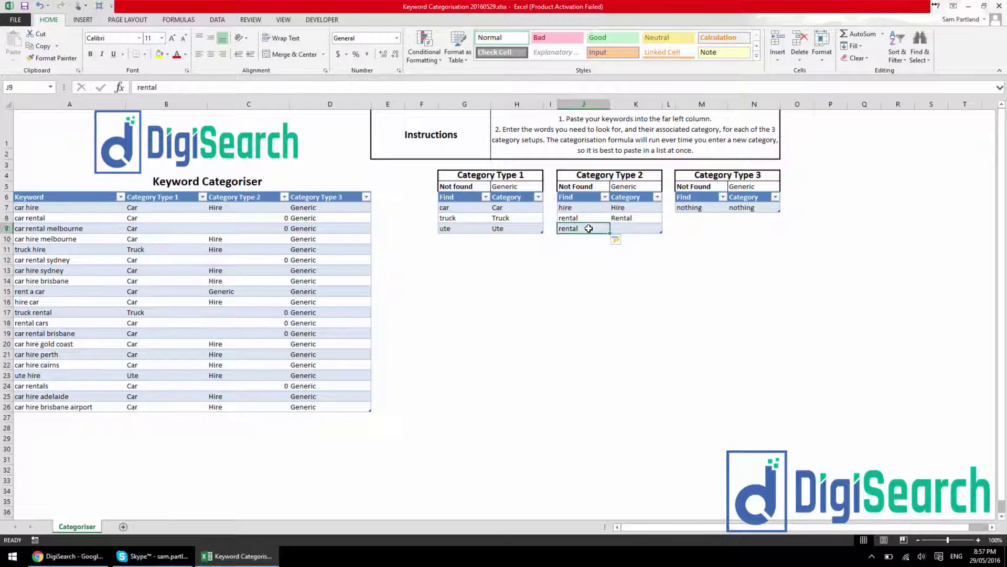
double_click(589, 229)
key("BackSpace")
key("BackSpace")
key("Return")
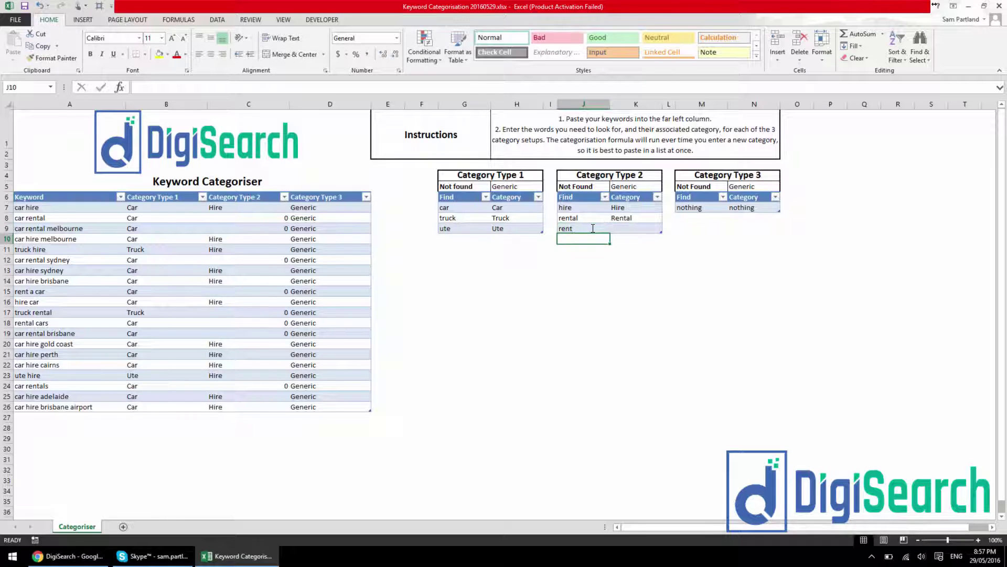
left_click(637, 233)
type("Rental")
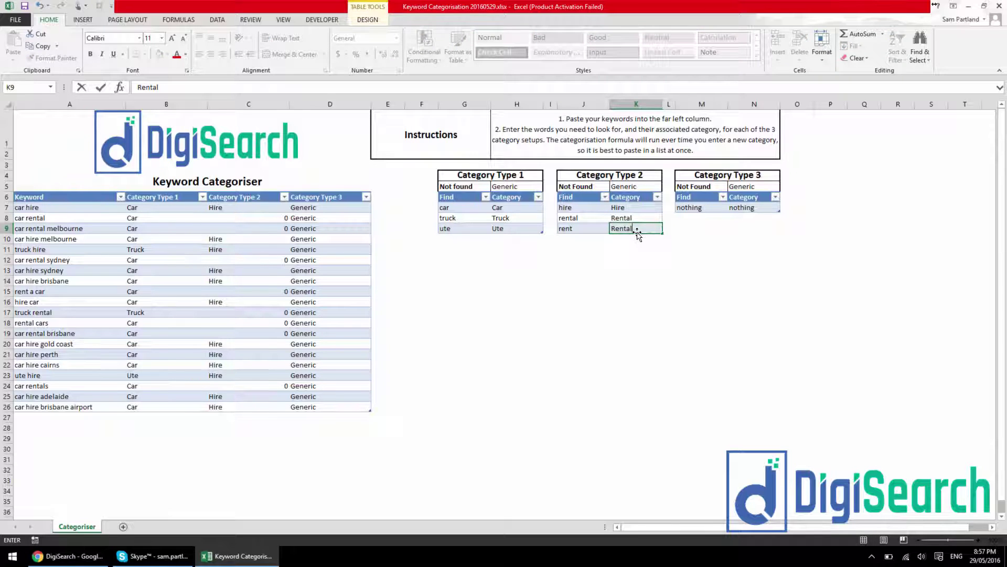
key("Return")
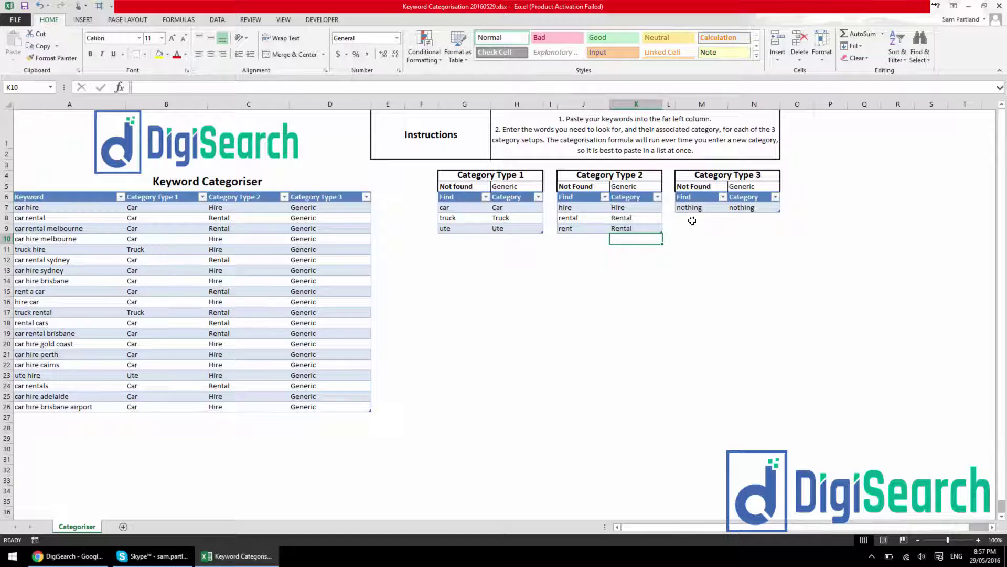
Replace the placeholder row in the Category Type 3 setup table with find word melbourne and category Melbourne.
left_click(706, 209)
type("melbourne")
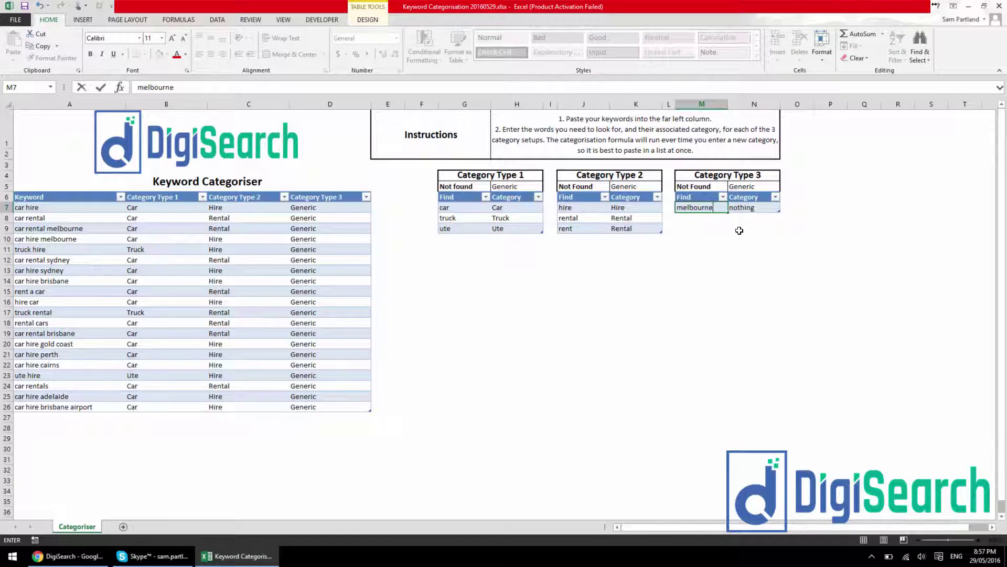
key("Tab")
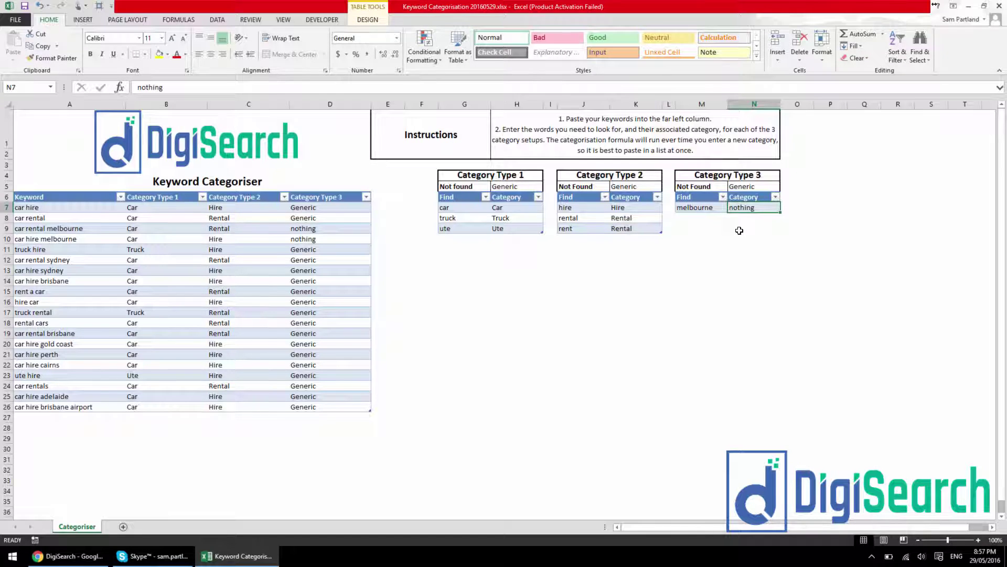
type("Melbourne")
key("Return")
Add two rows to the Category Type 3 setup table: perth with category Perth, and sydney with category Sydney.
type("perth")
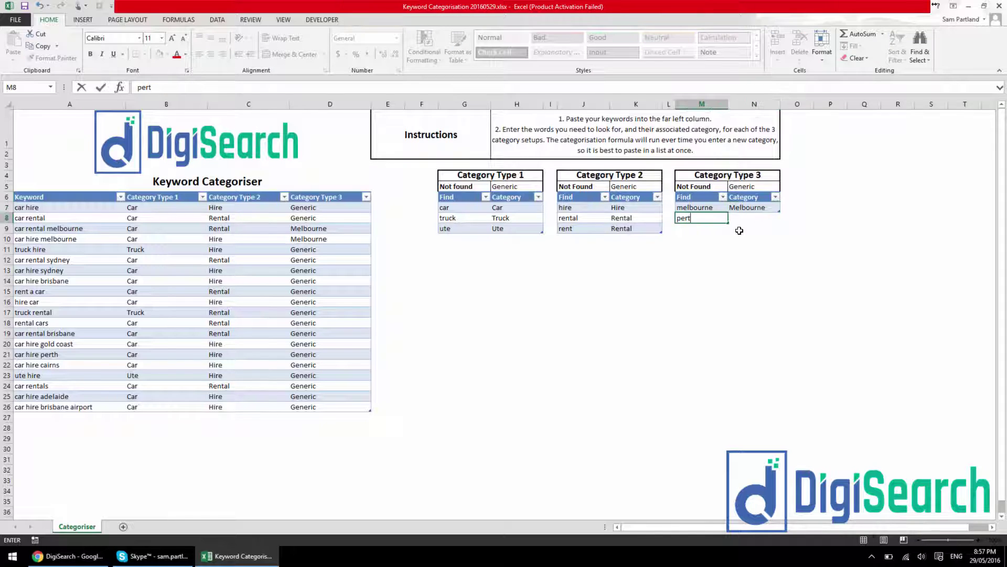
key("Tab")
type("Perth")
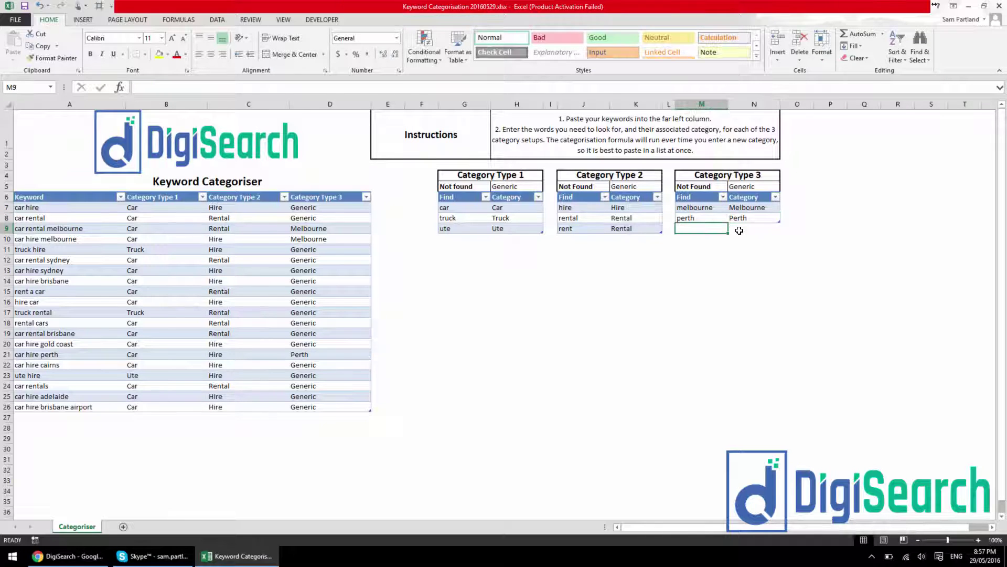
key("Return")
type("sydney")
key("Tab")
type("Sydney")
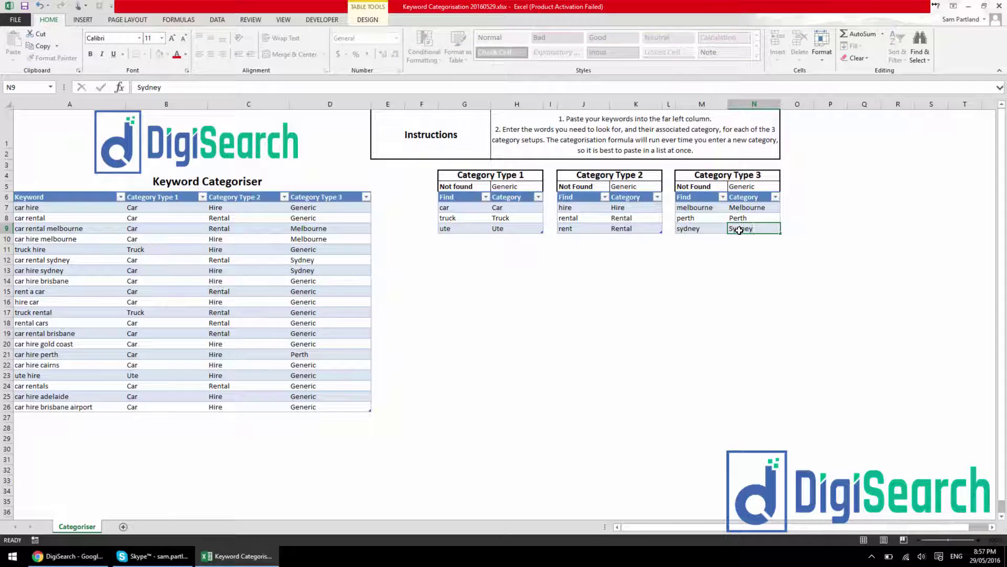
key("Return")
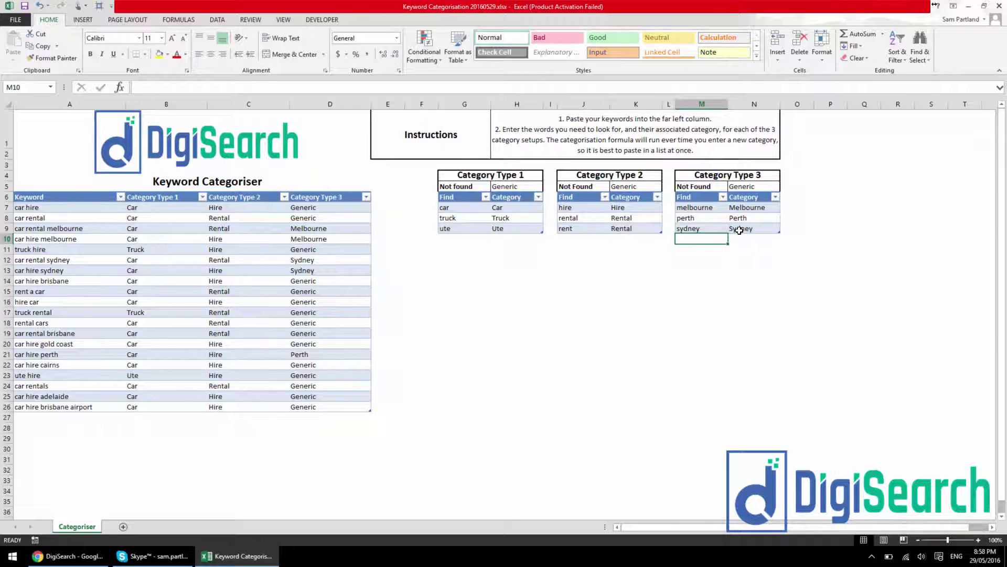
Add brisbane with category Brisbane and gold coast with category Gold Coast to the Category Type 3 setup table.
type("brisbane")
key("Tab")
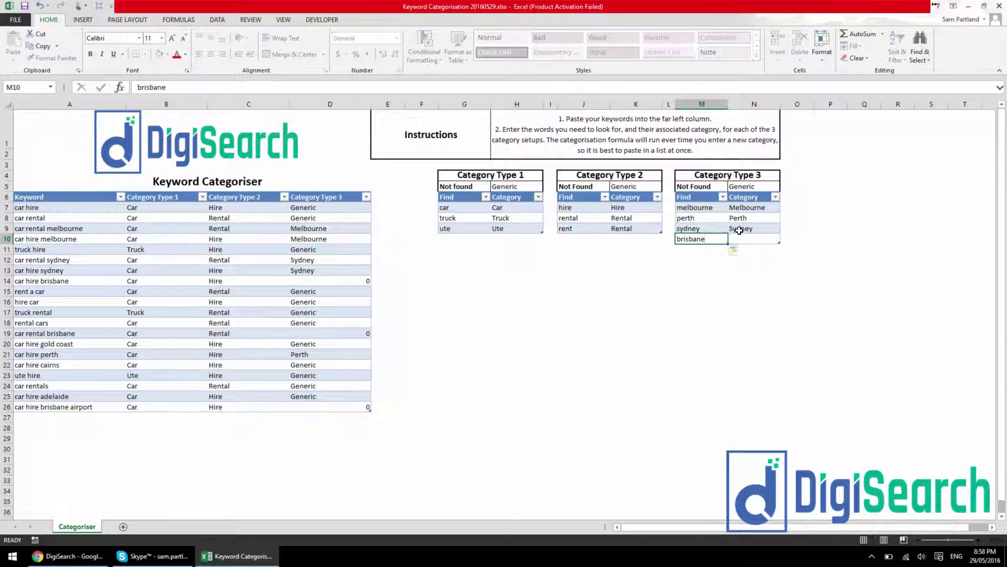
type("Brisbane")
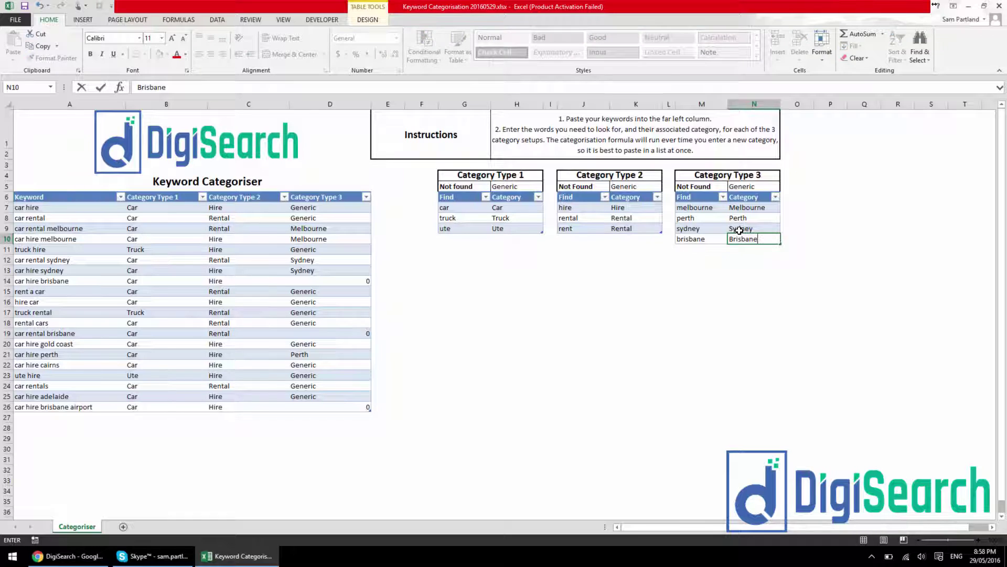
key("Return")
type("gold coast")
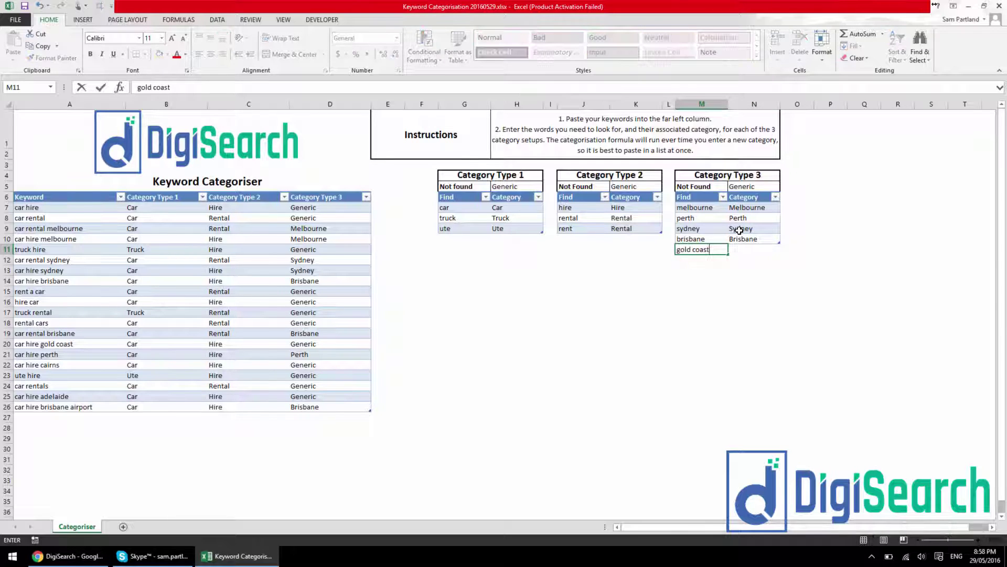
key("Tab")
type("Gold Coas")
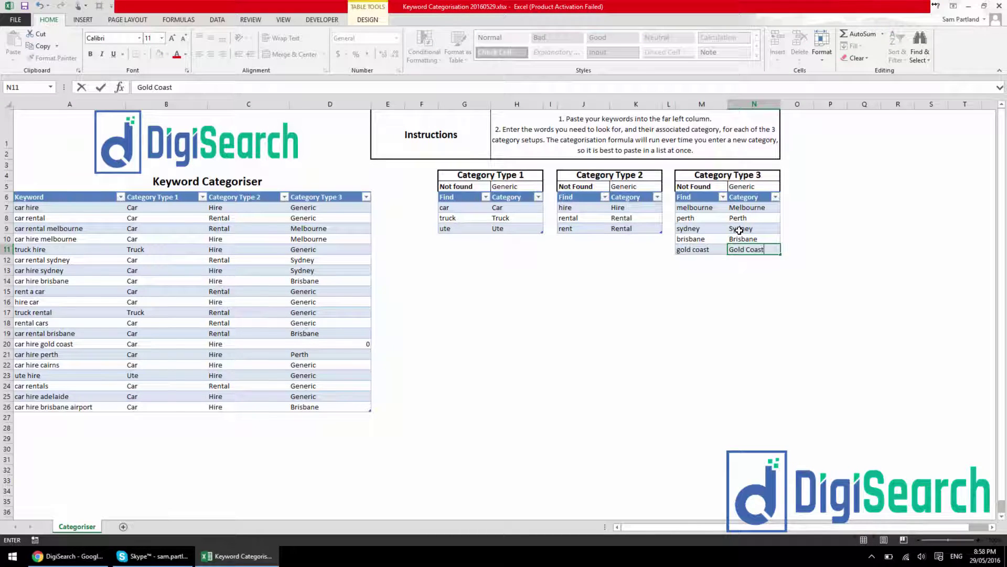
key("Return")
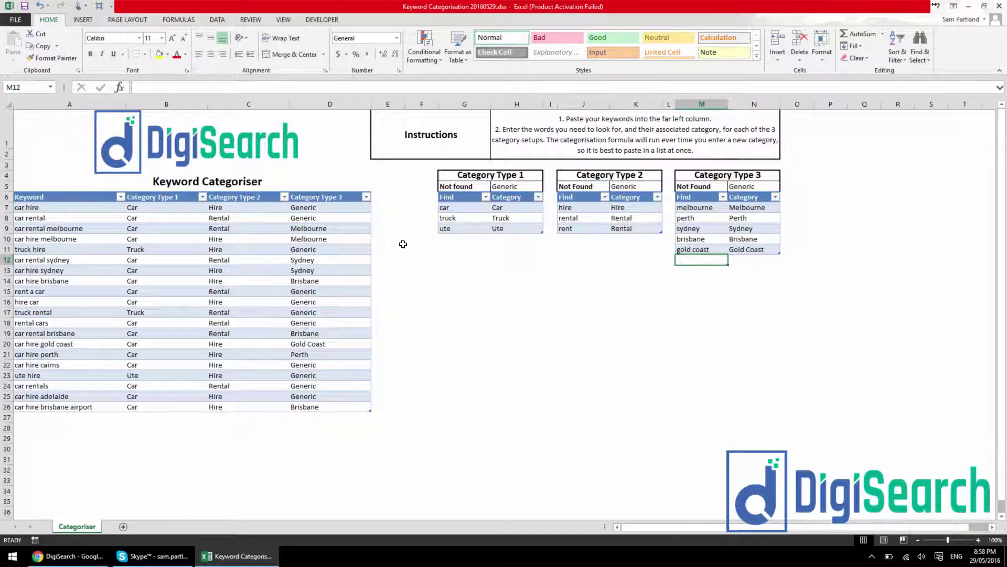
Add another row to the Category Type 3 setup table with find word adelaide and category Adelaide.
type("adelaide")
key("Tab")
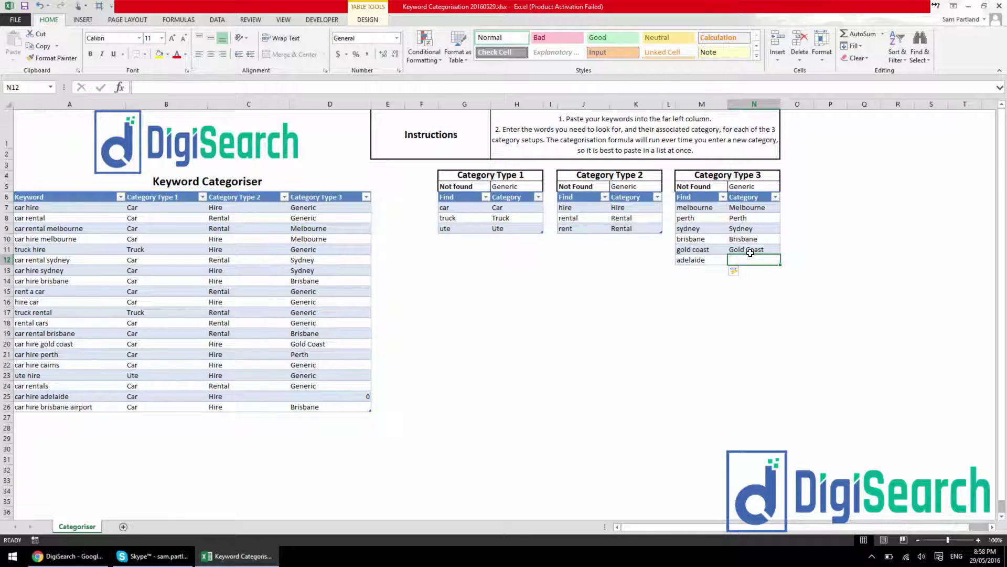
type("Adelaide")
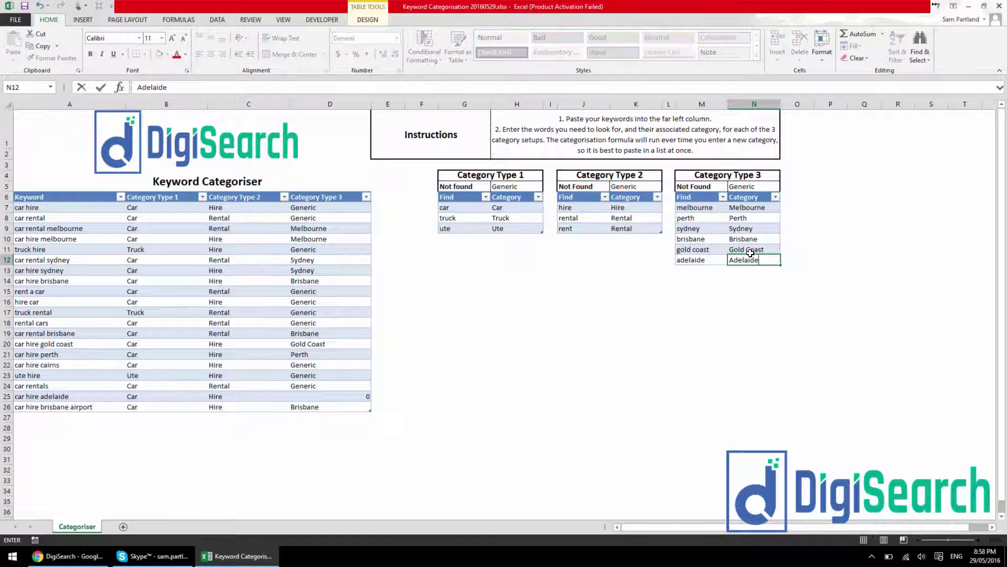
key("Return")
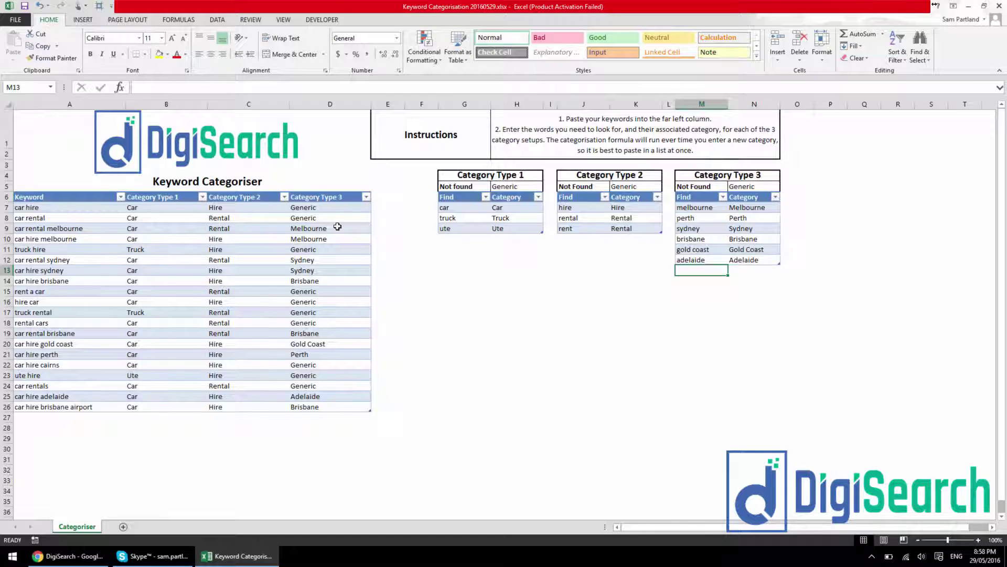
Review the three assigned categories for the first keywords in the list, from car hire to car rental melbourne.
left_click(63, 207)
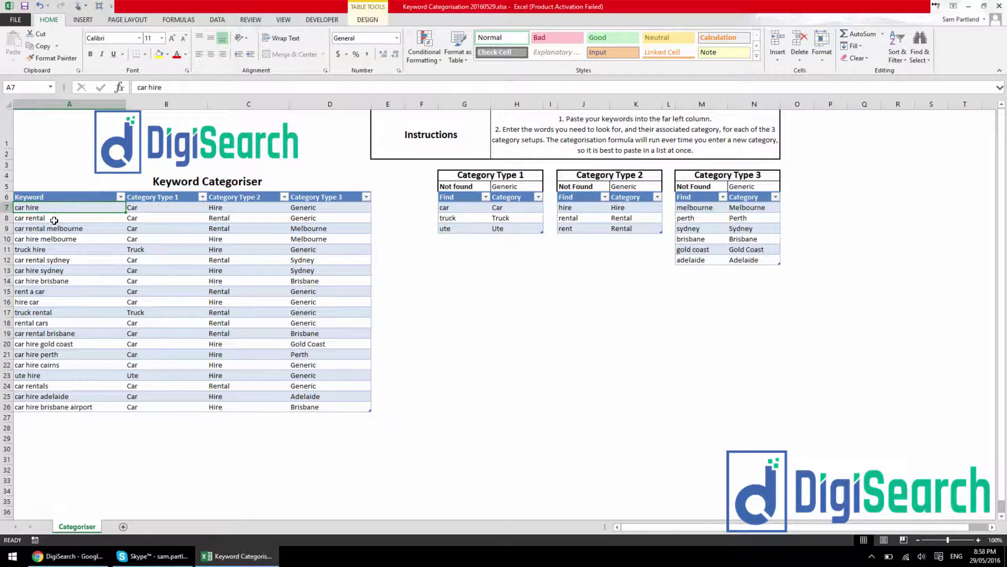
left_click(100, 216)
left_click(156, 207)
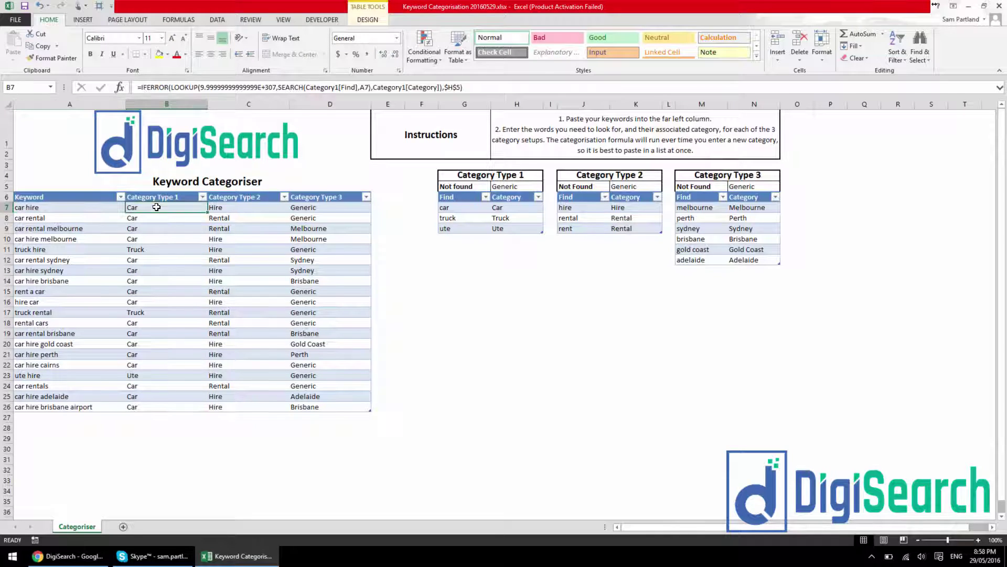
left_click(232, 209)
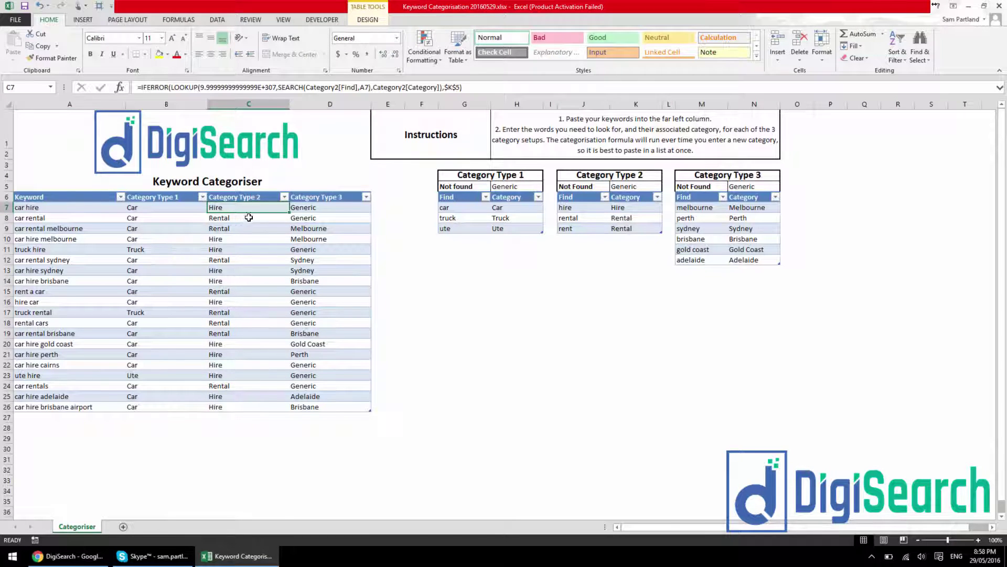
left_click_drag(254, 219, 310, 217)
left_click(310, 216)
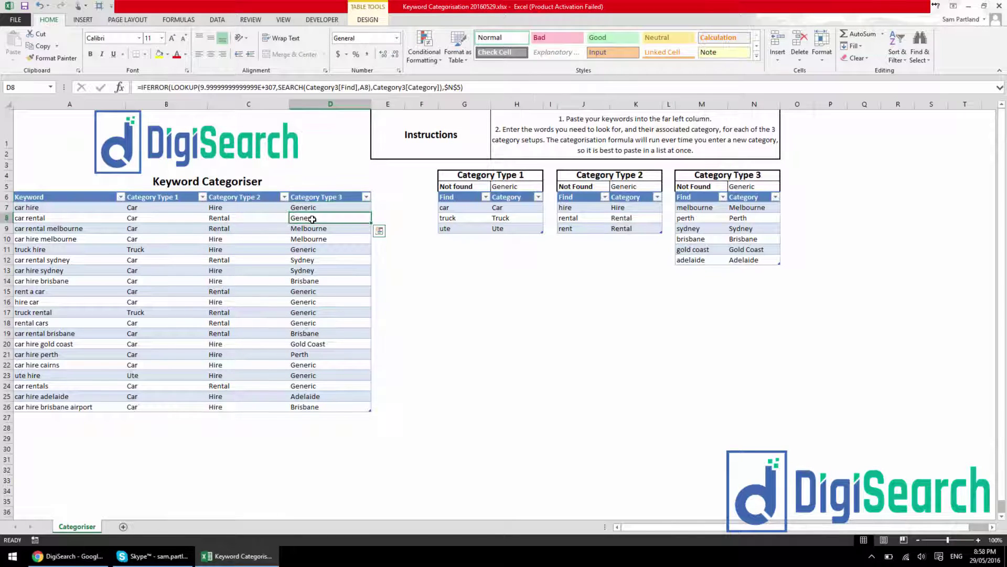
left_click(83, 229)
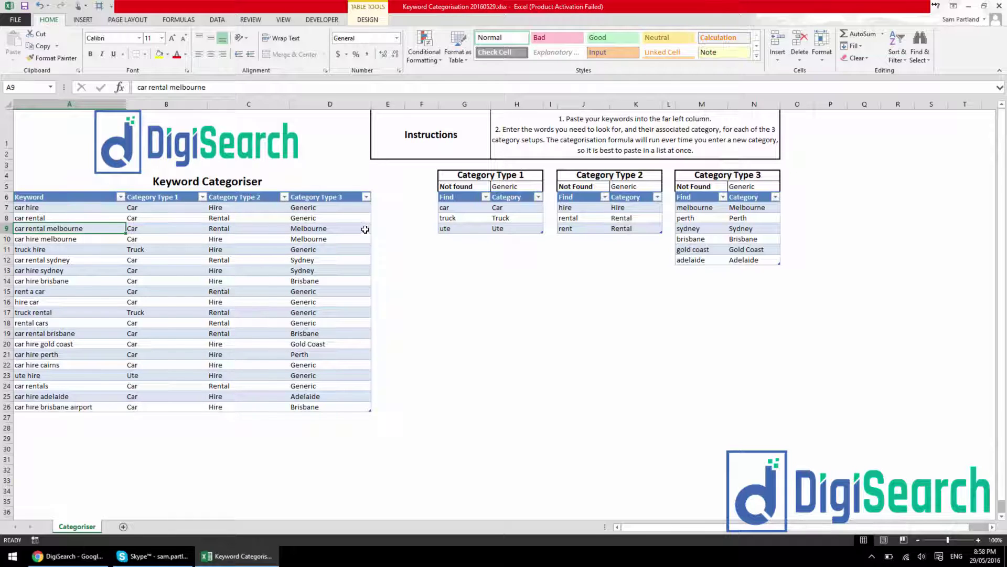
left_click(178, 231)
left_click(223, 231)
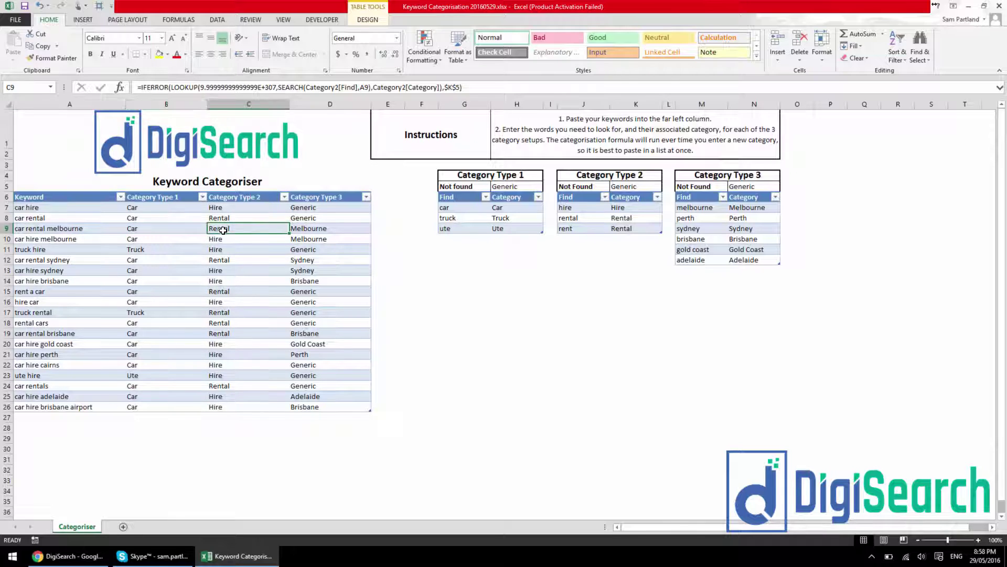
left_click(324, 229)
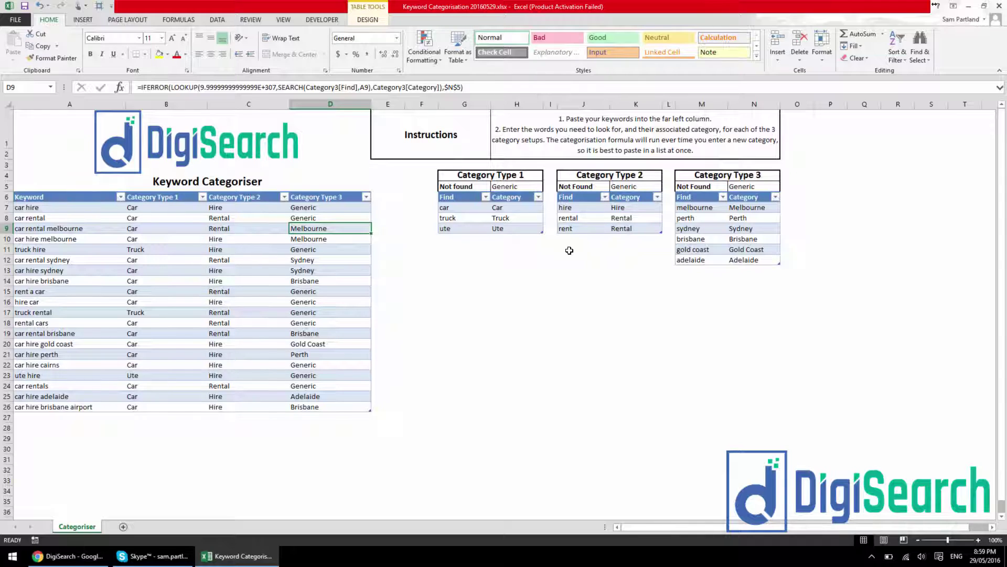
Inspect the Category Type 1 formula for the car hire keyword and the setup table it refers to.
left_click(161, 208)
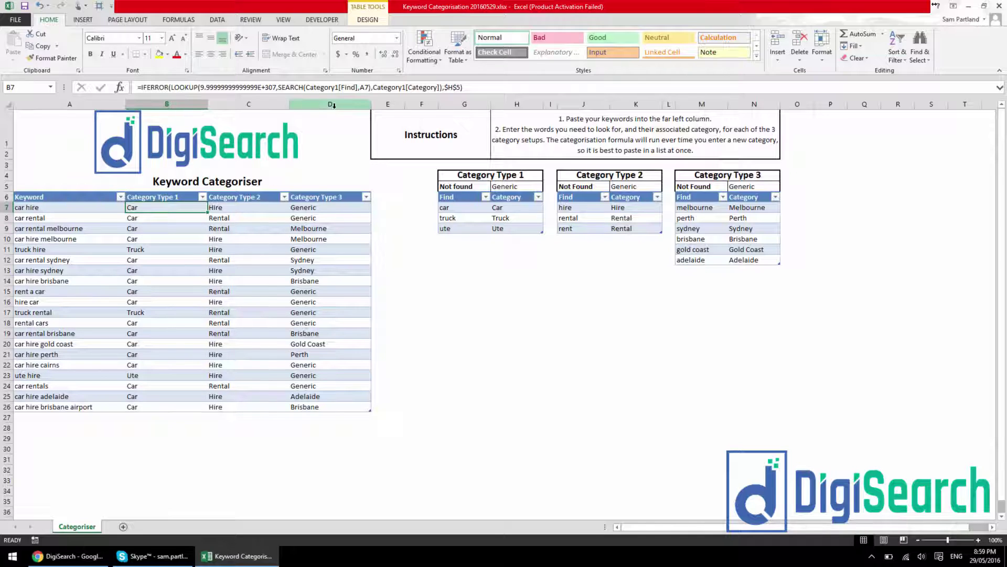
left_click(297, 86)
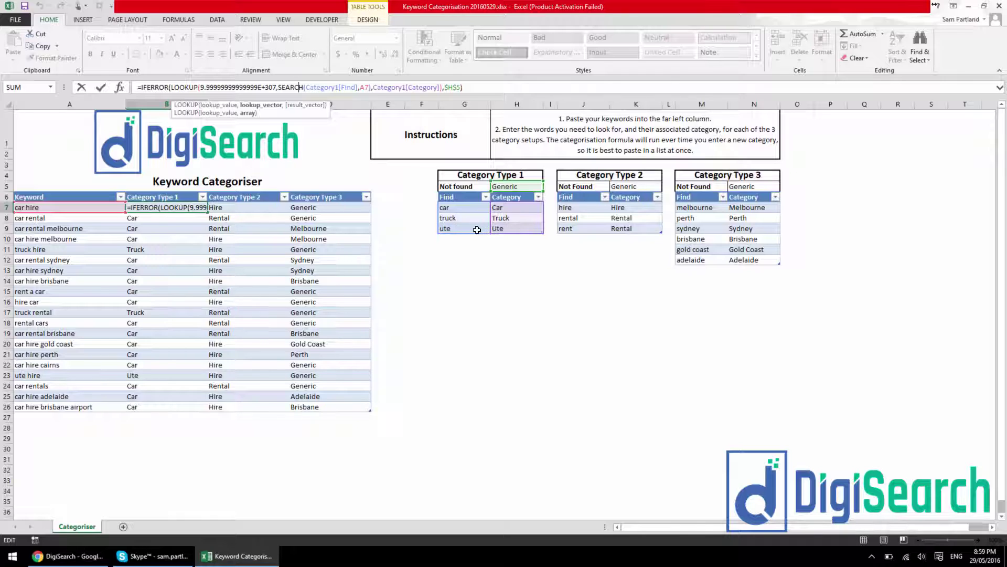
left_click(457, 219)
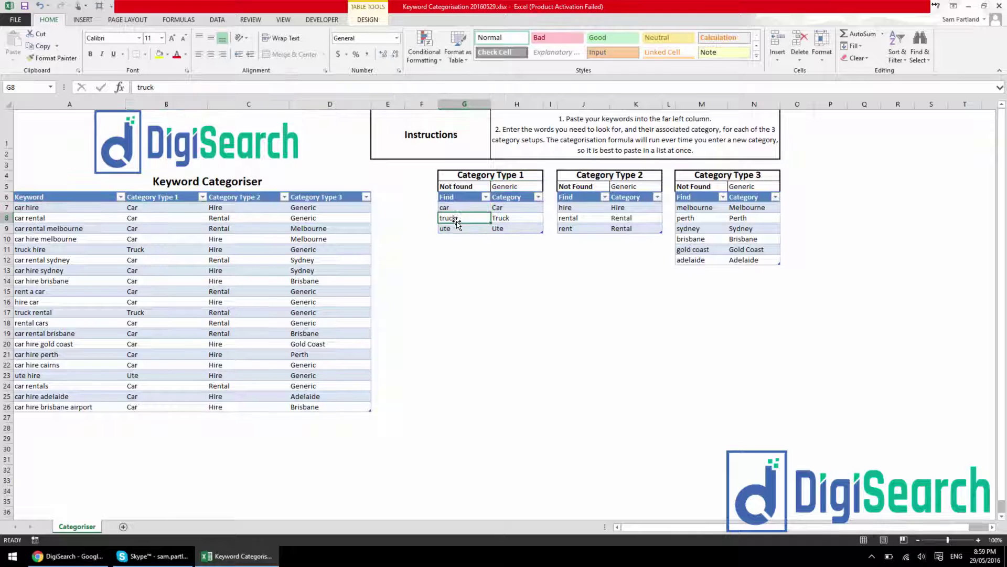
left_click(461, 226)
left_click(459, 220)
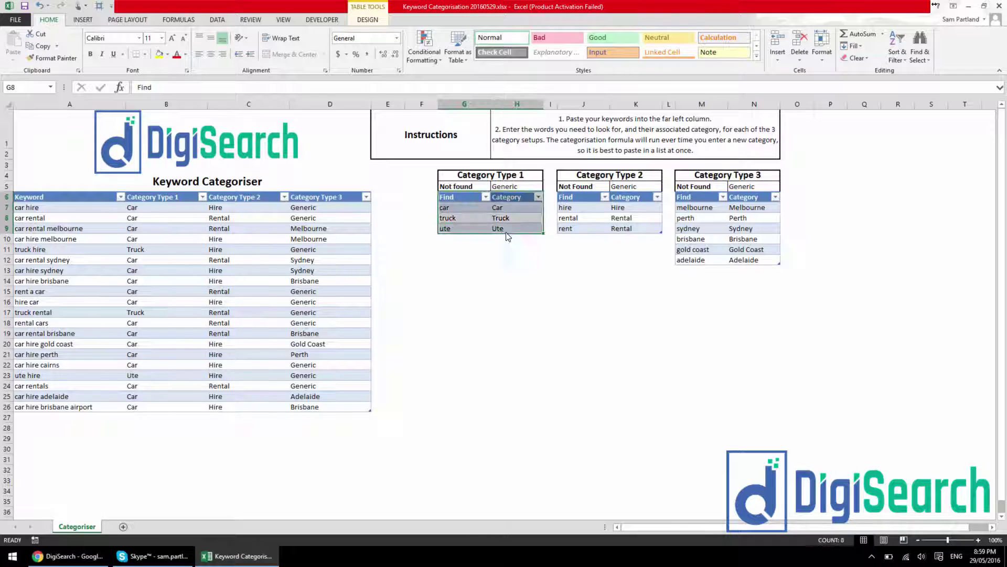
left_click(508, 228)
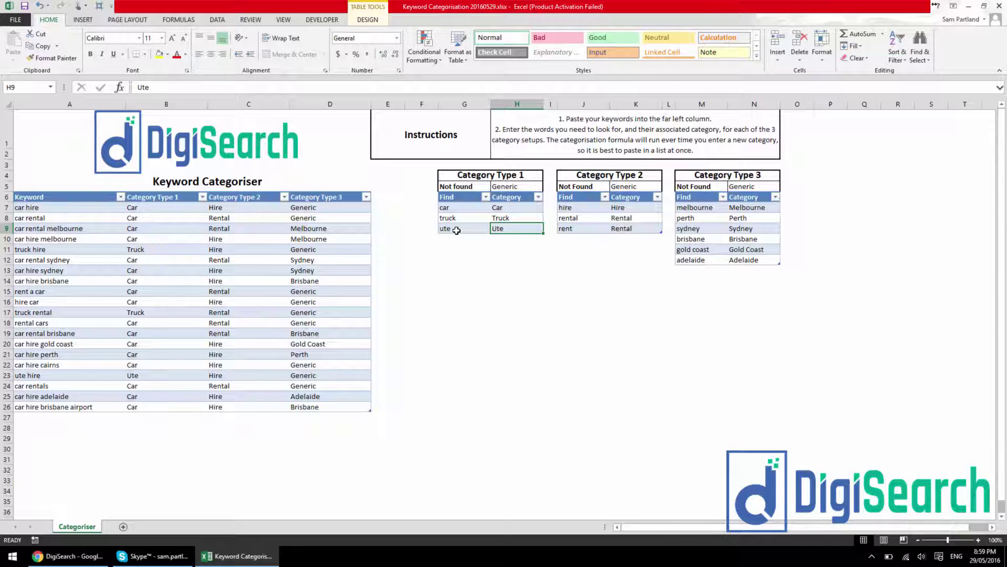
Add a row below ute in the Category Type 1 setup table with find word cheap ute and category Cheap Utes.
left_click(453, 241)
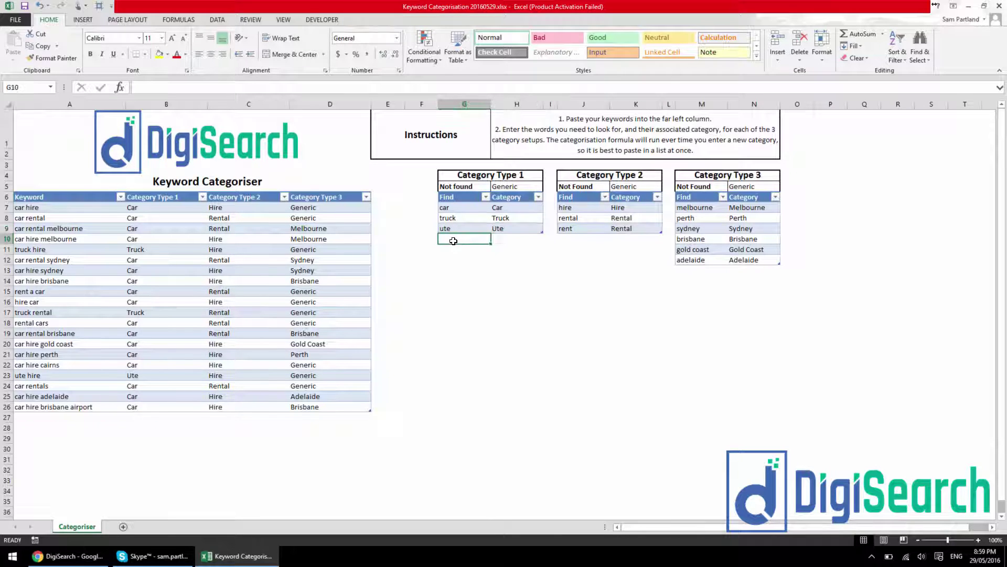
type("cheap ute")
key("Tab")
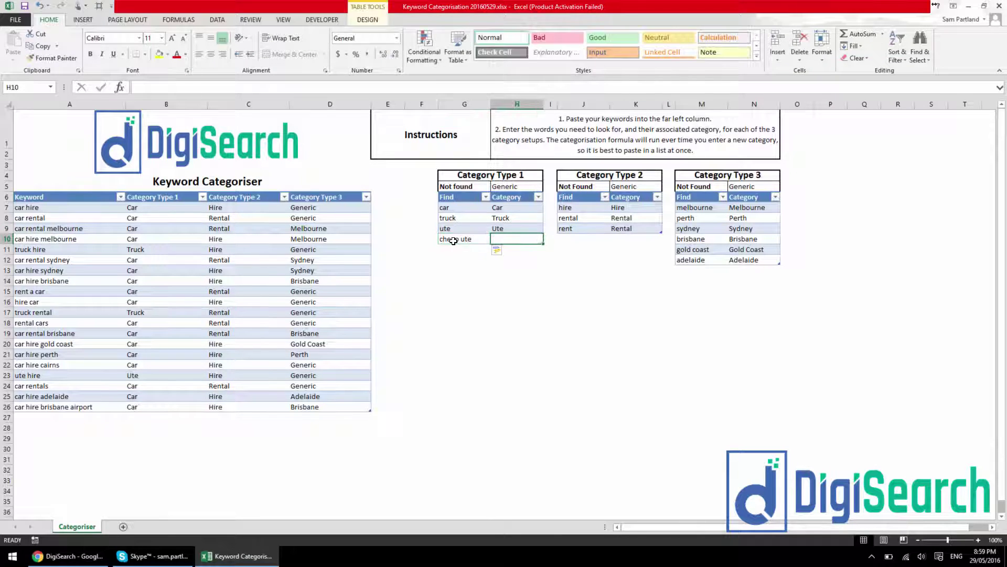
type("Cheap Utes")
key("Return")
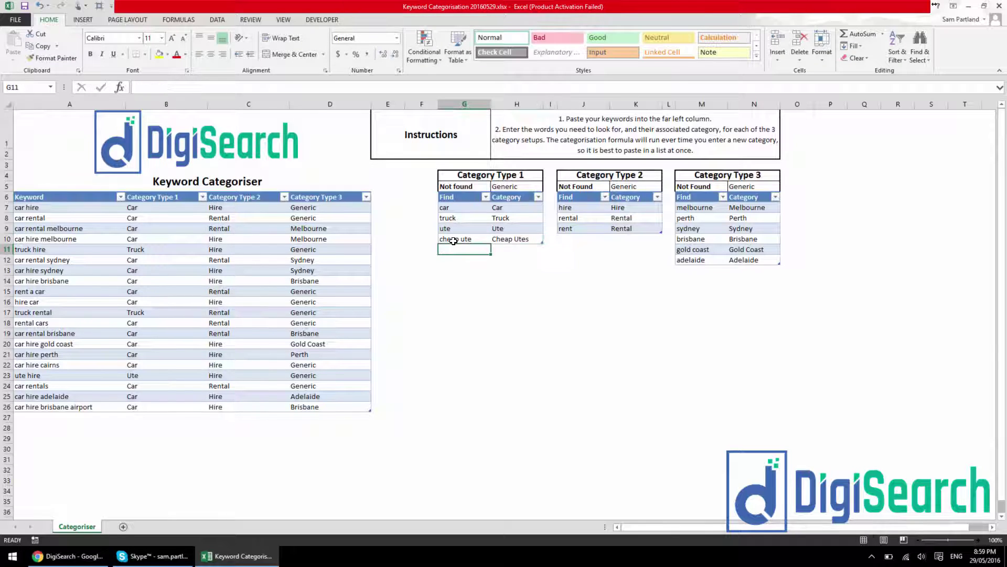
left_click(482, 239)
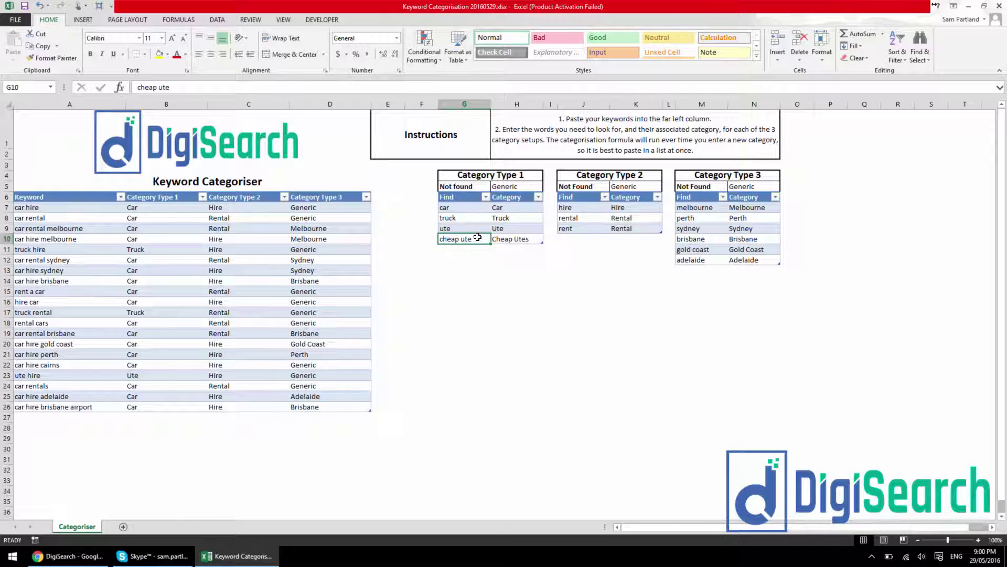
left_click(469, 227)
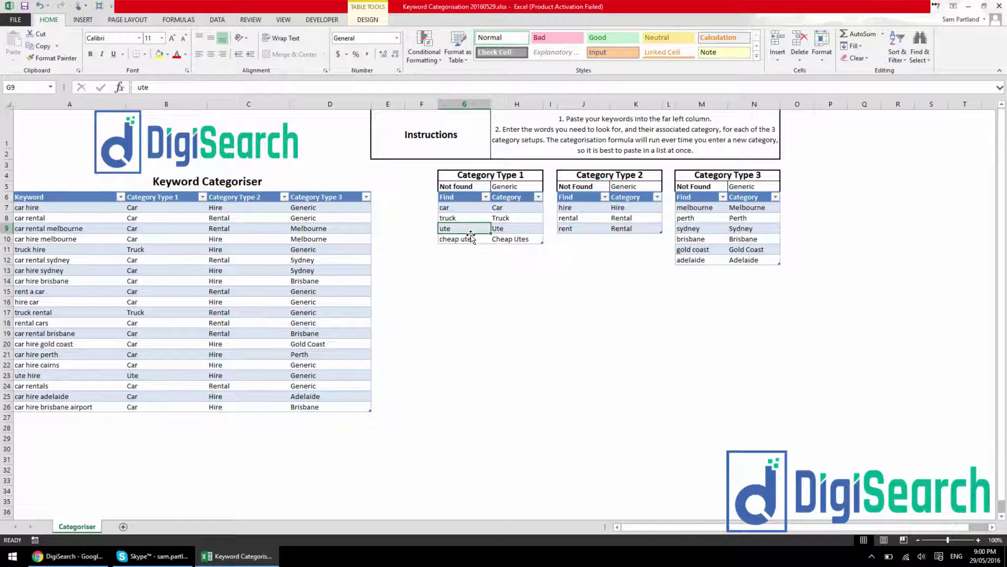
left_click(473, 240)
left_click(503, 242)
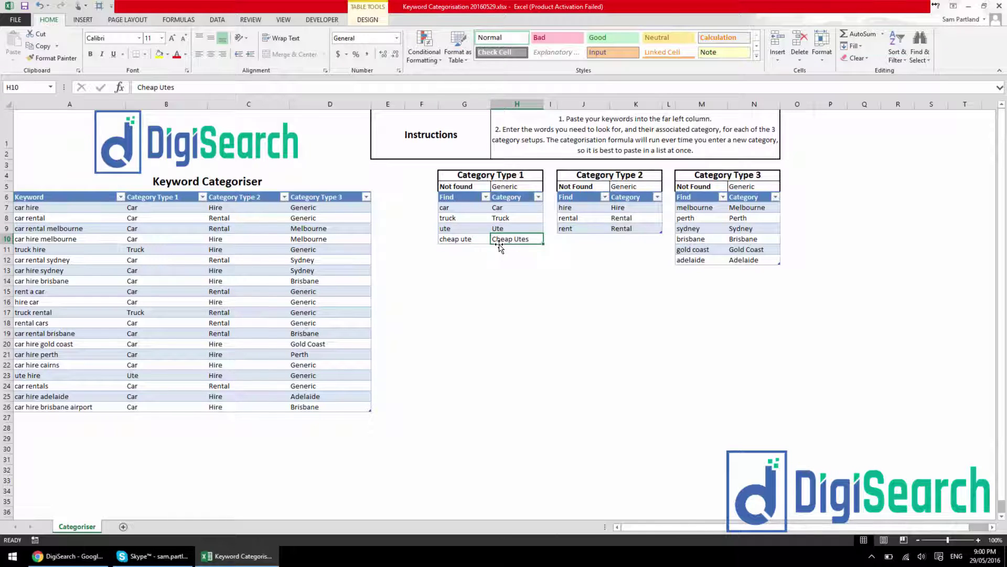
Undo the addition of the cheap ute row in the Category Type 1 setup table.
key("ctrl+z")
key("ctrl+z")
left_click(481, 260)
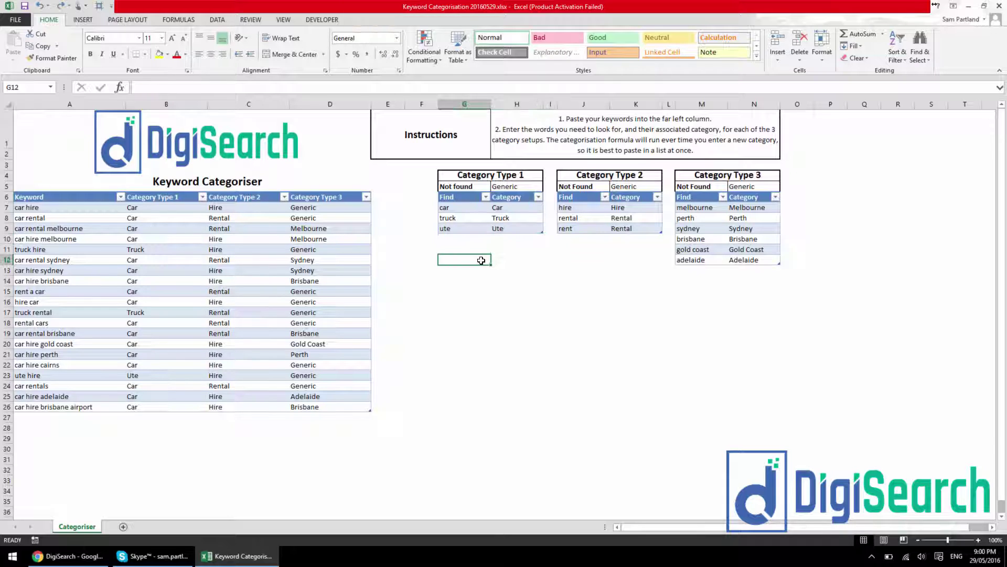